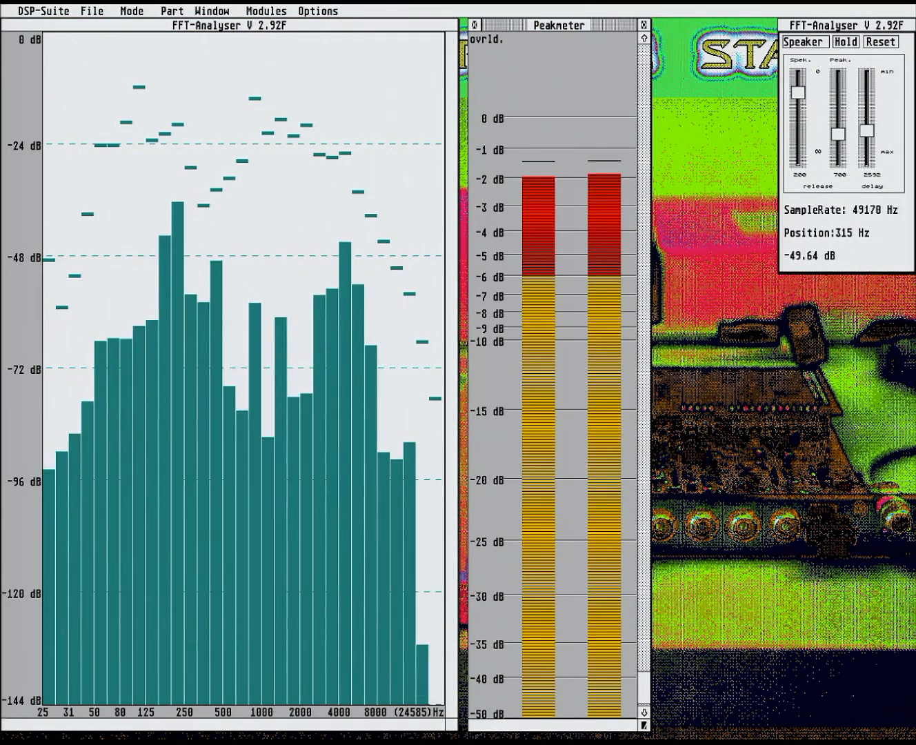
Step: View the left-channel spectrum with the Linear and Logarithm displays, and return it to Terz
mouse_move(131, 10)
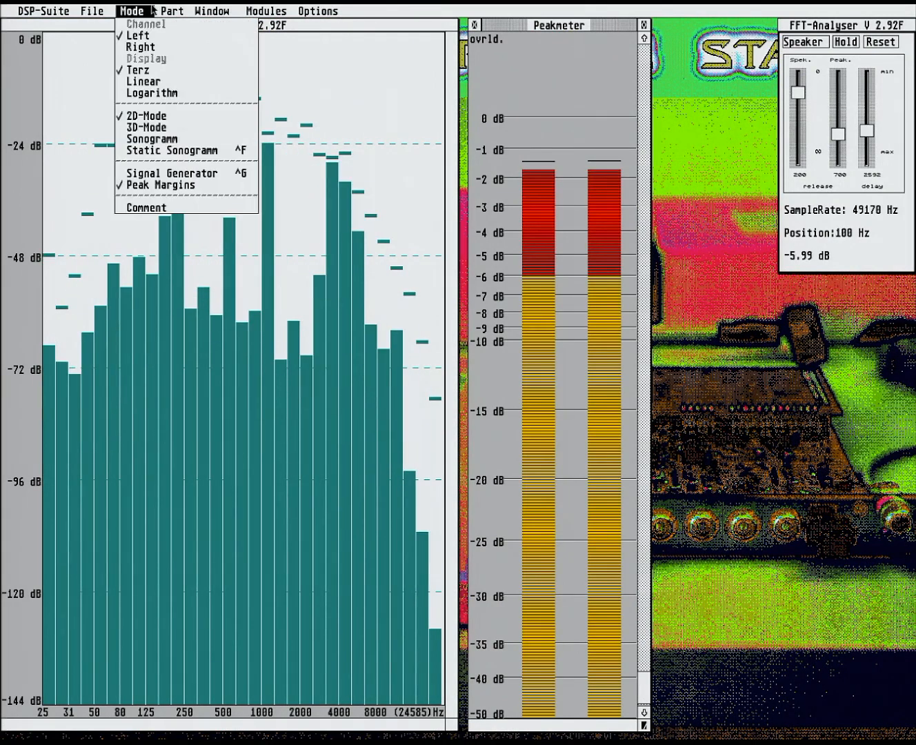
click(165, 82)
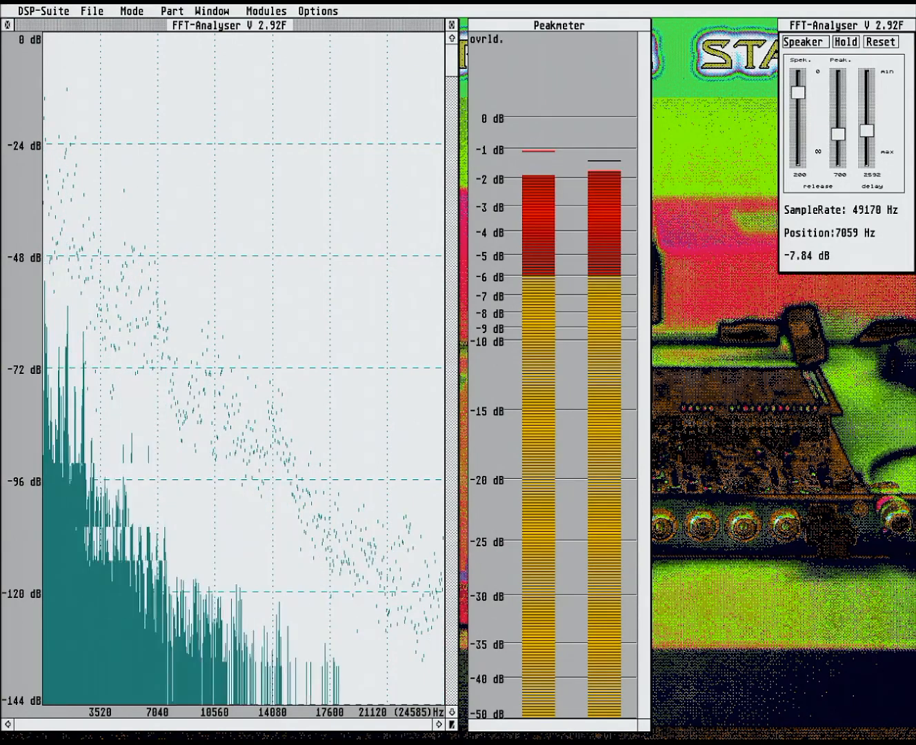
mouse_move(150, 11)
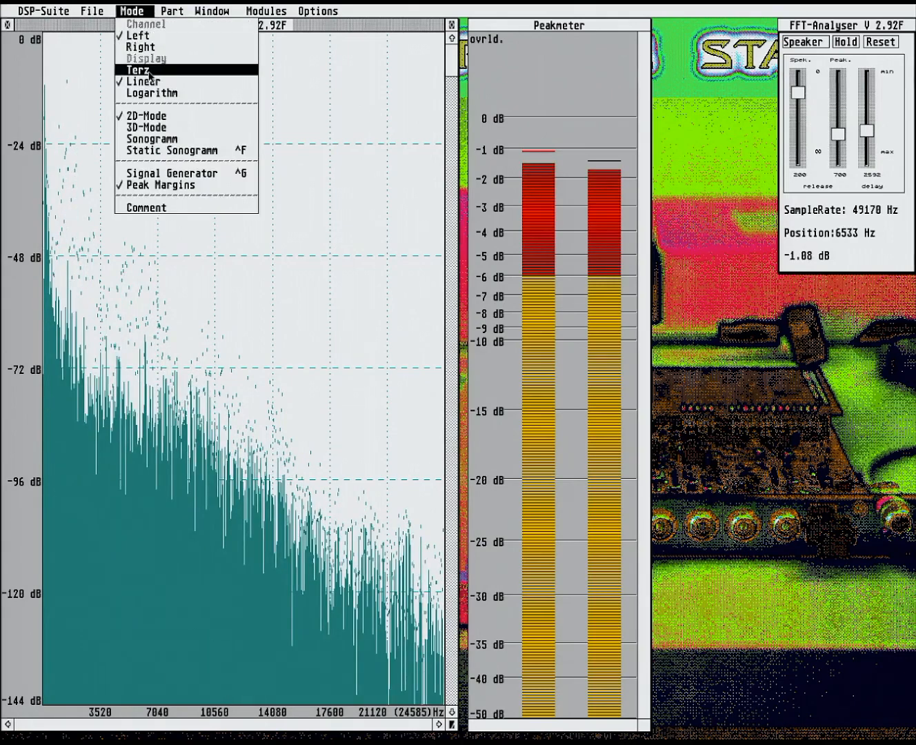
click(149, 92)
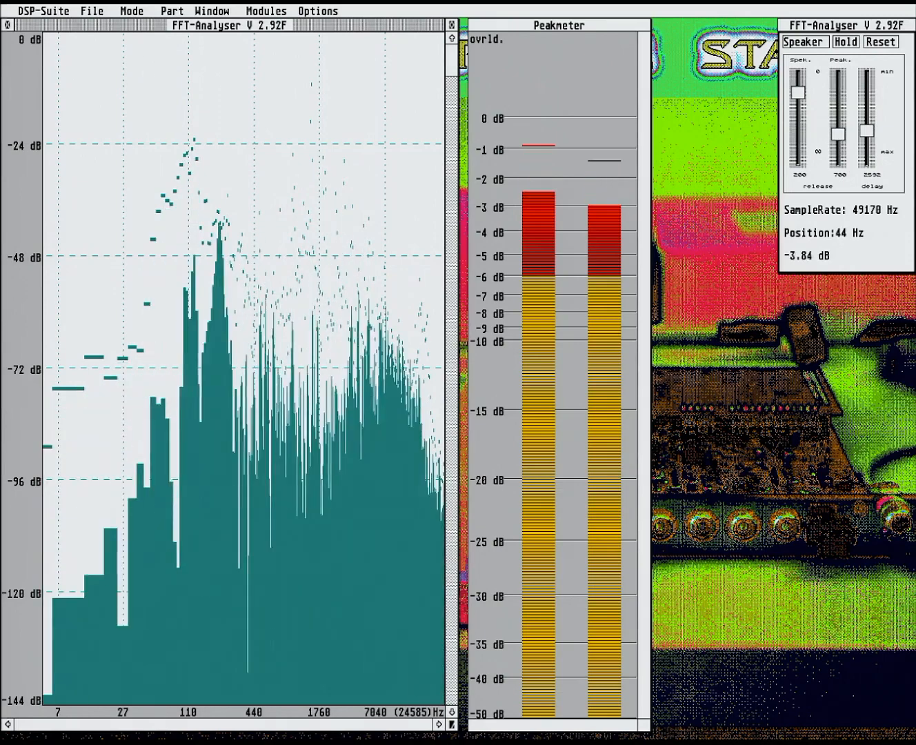
mouse_move(142, 9)
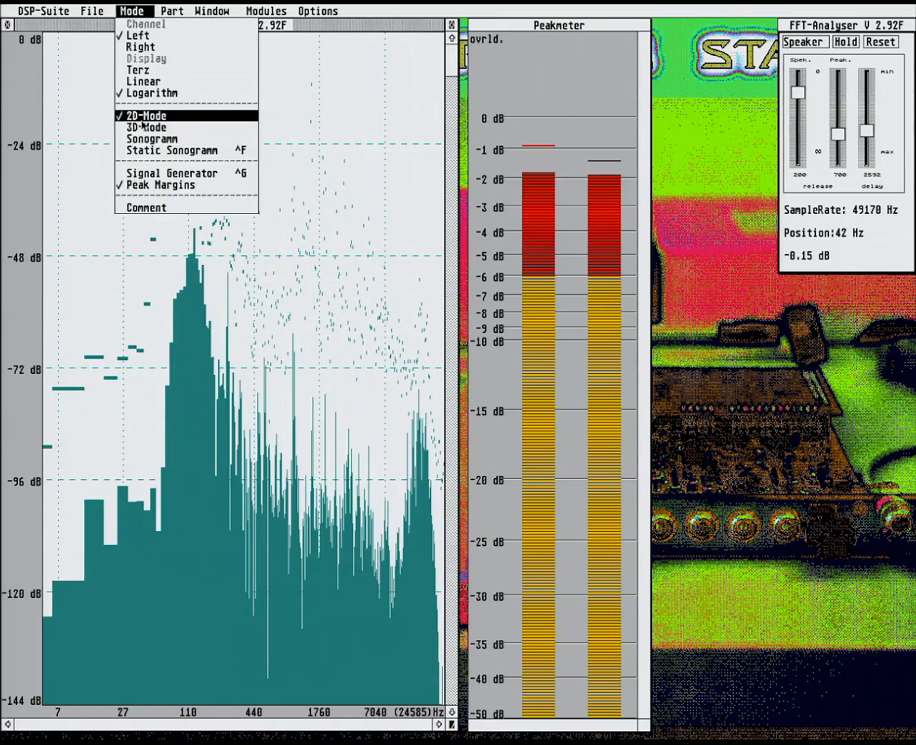
click(147, 69)
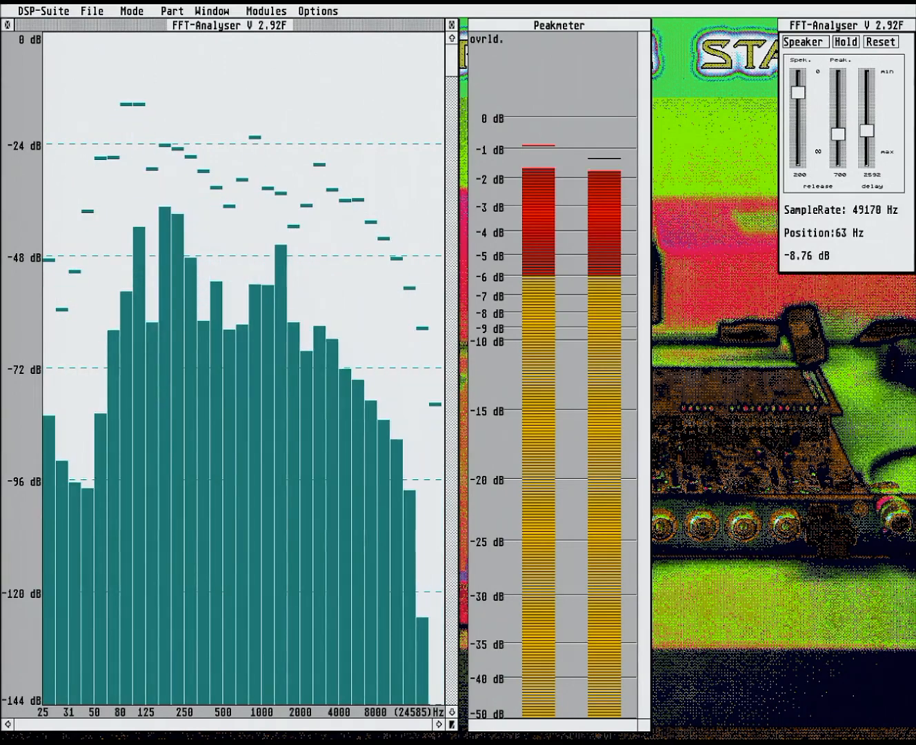
Step: View the spectrum as a Sonogramm and in 3D-Mode with horizontal 2 and vertical 3, and return it to 2D-Mode
mouse_move(132, 9)
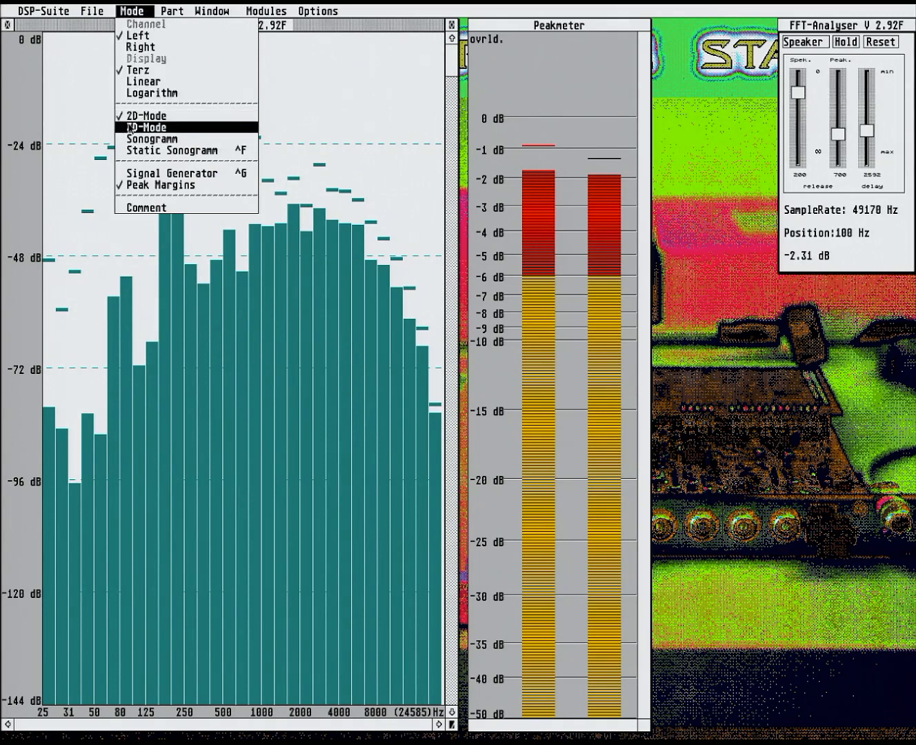
click(130, 139)
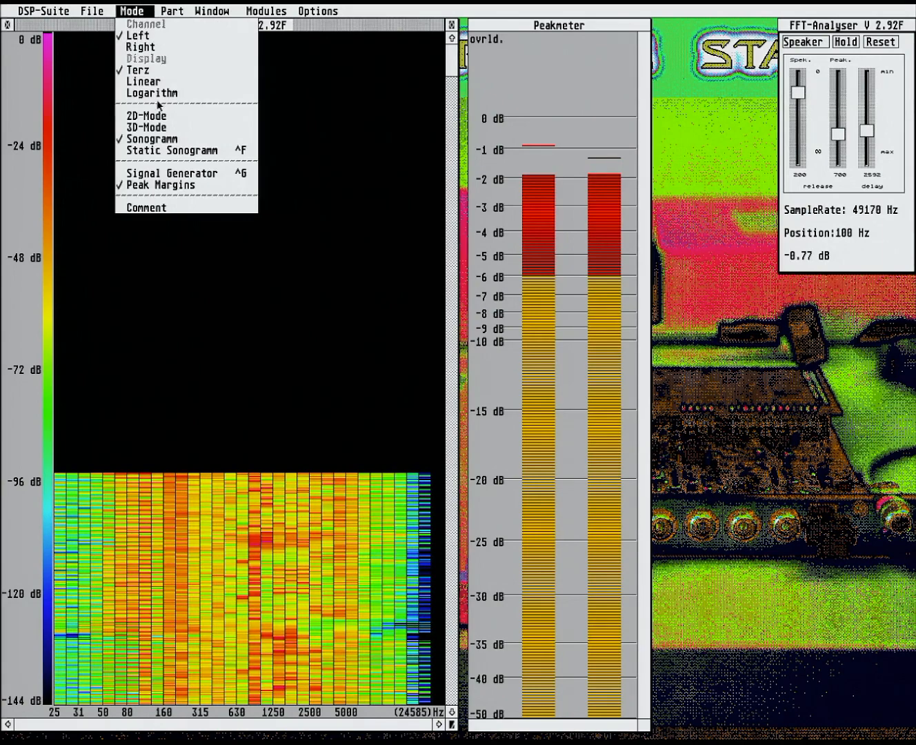
click(160, 127)
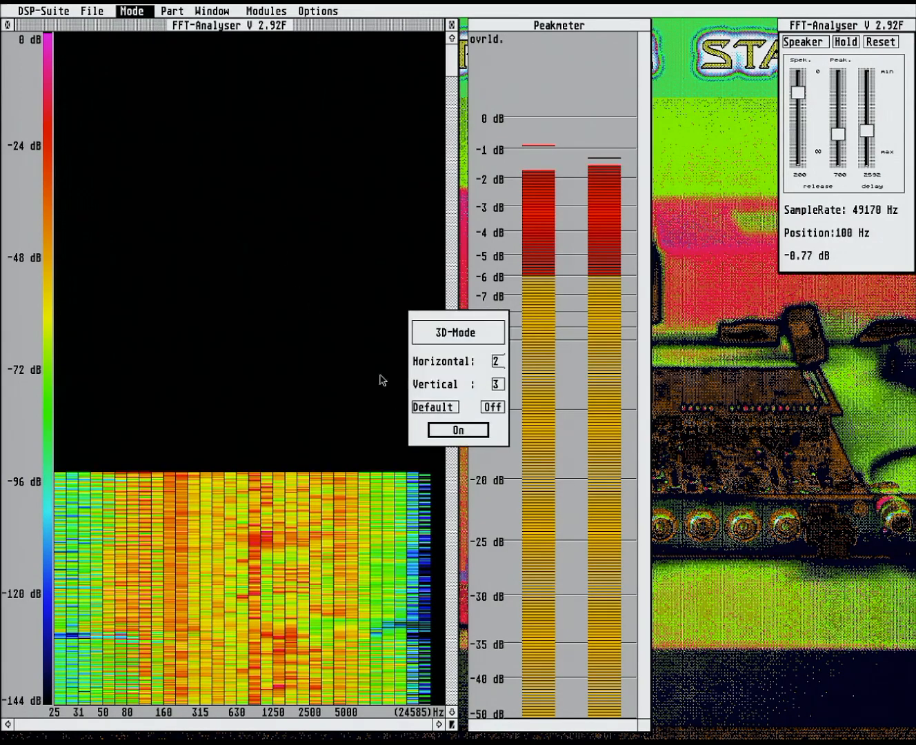
click(449, 430)
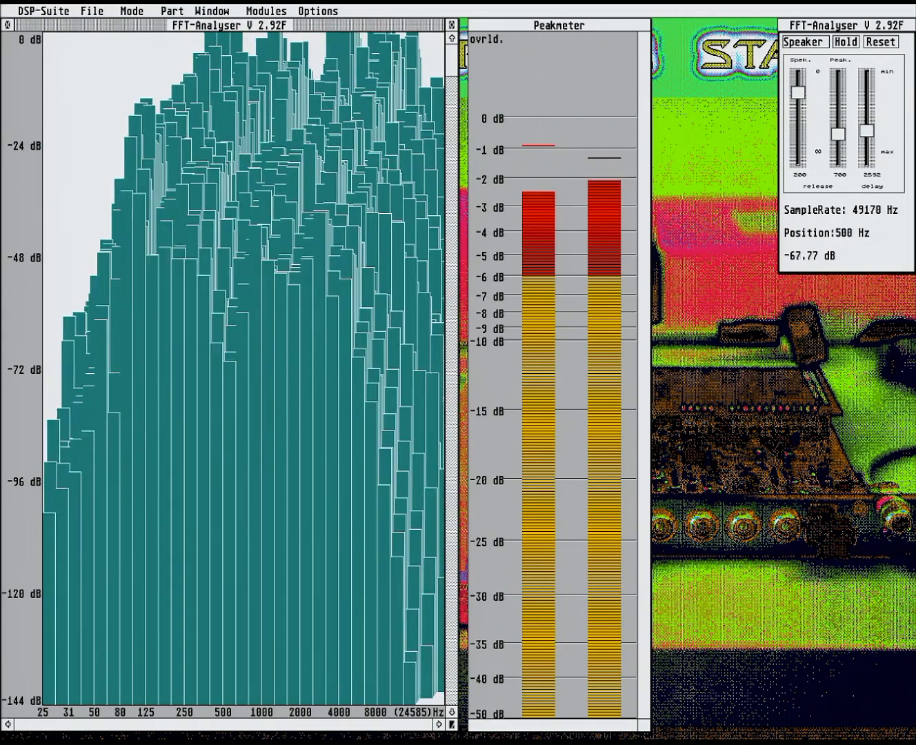
mouse_move(140, 10)
click(152, 115)
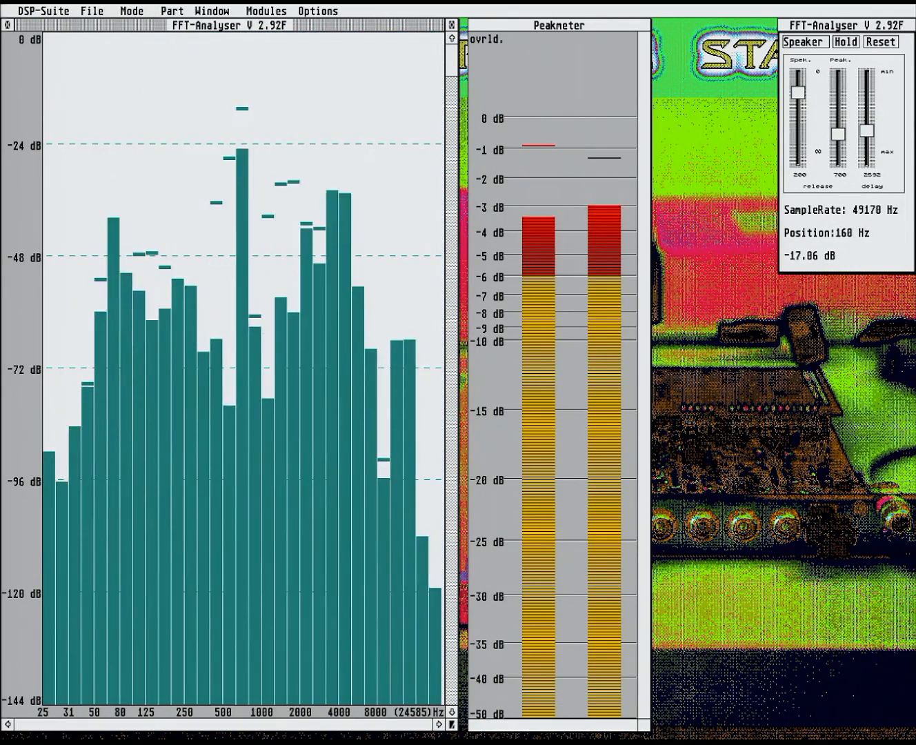
Step: Switch the analysed channel of the Terz spectrum to Right
mouse_move(128, 11)
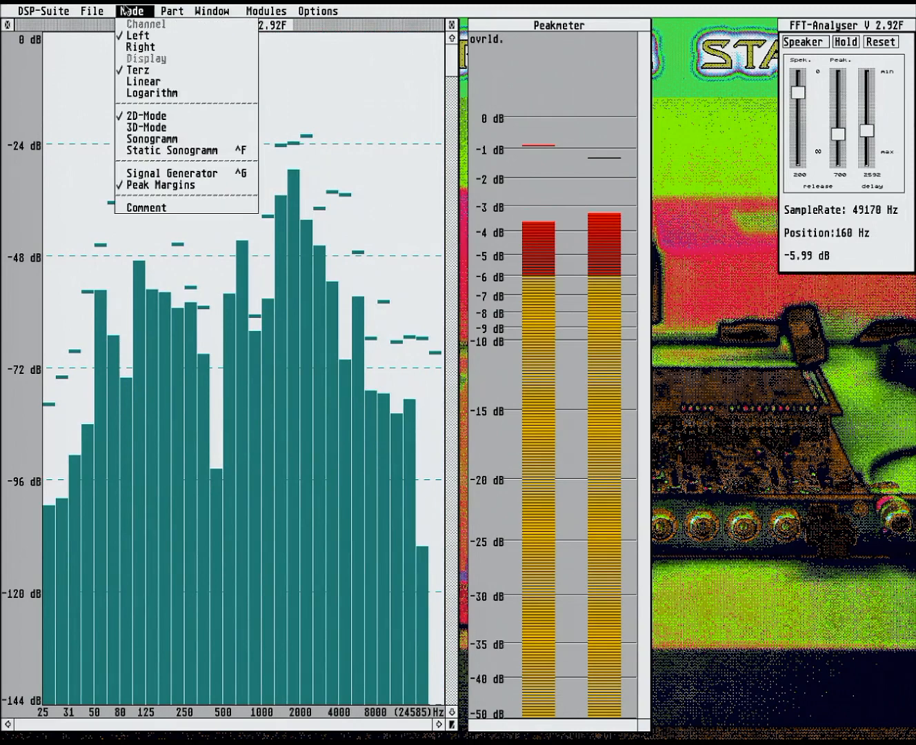
click(134, 48)
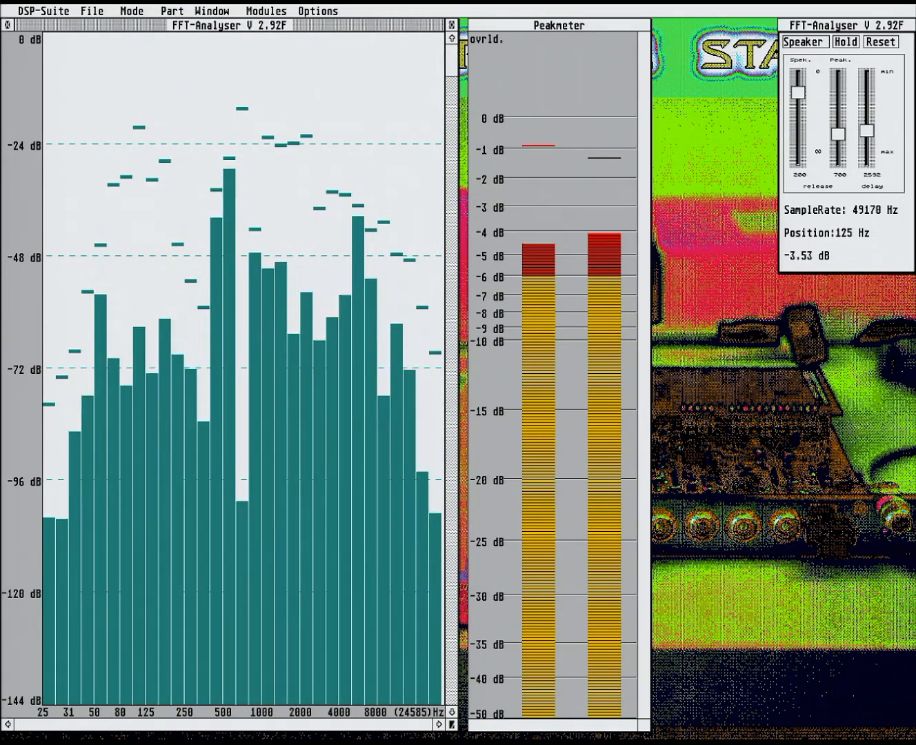
mouse_move(139, 10)
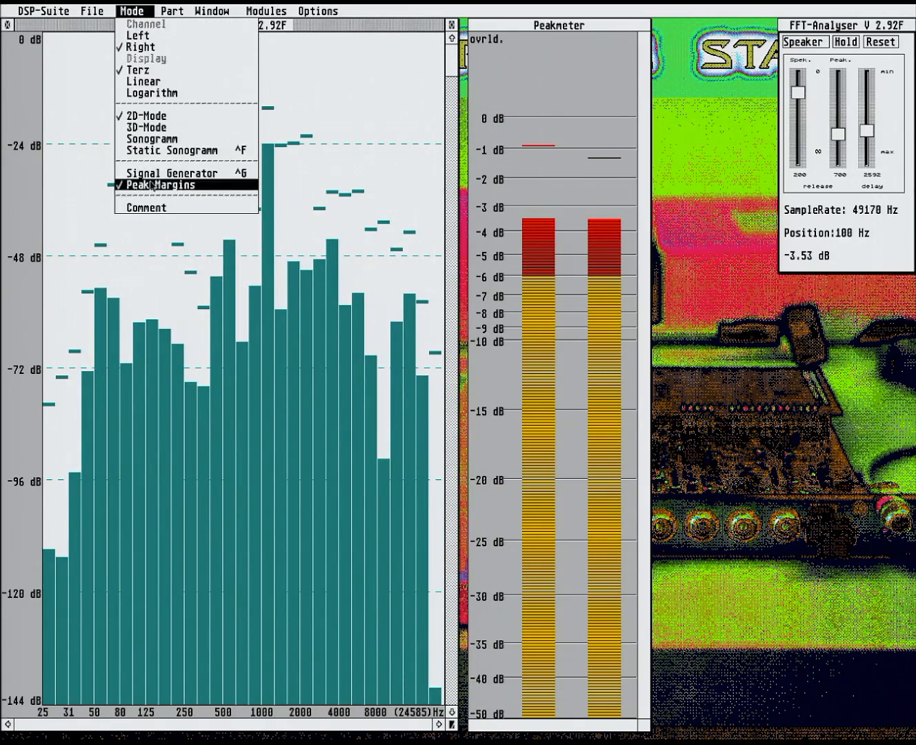
click(151, 246)
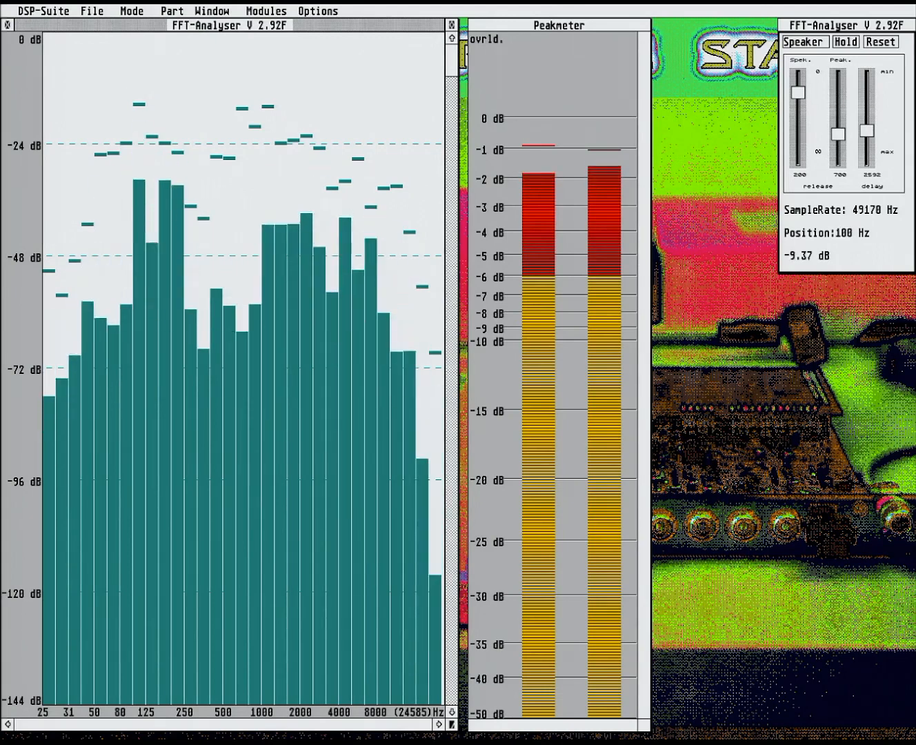
Step: View the FFT-Analyser's program information and close it
mouse_move(38, 11)
click(40, 25)
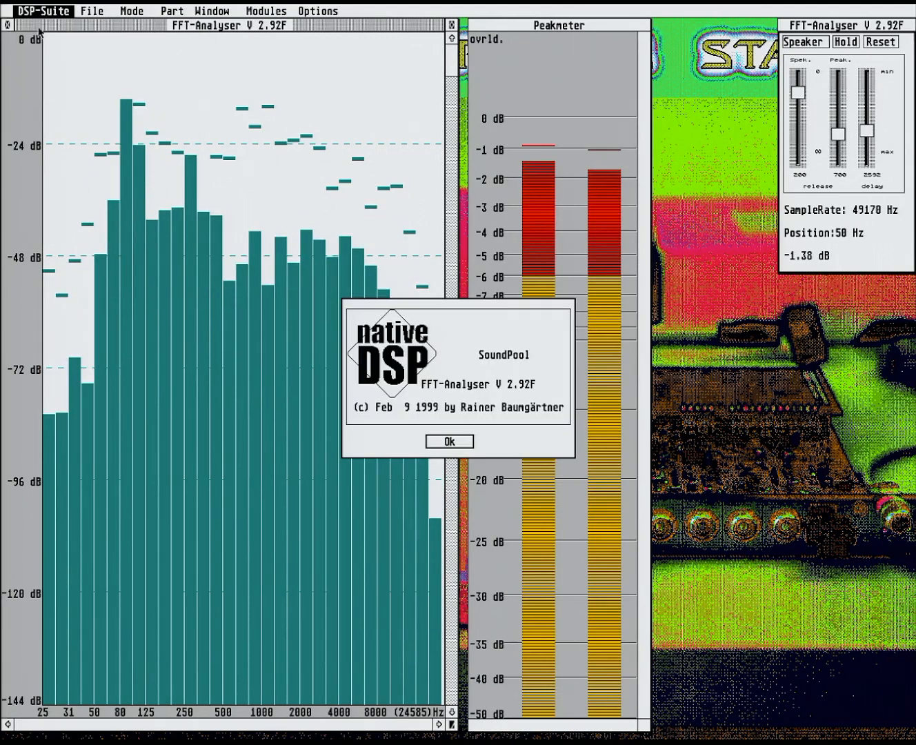
click(450, 443)
Step: Switch to Dynamite by launching DYNAMITN.PRG, show its introductory help in Deutsch, and dismiss it
click(399, 426)
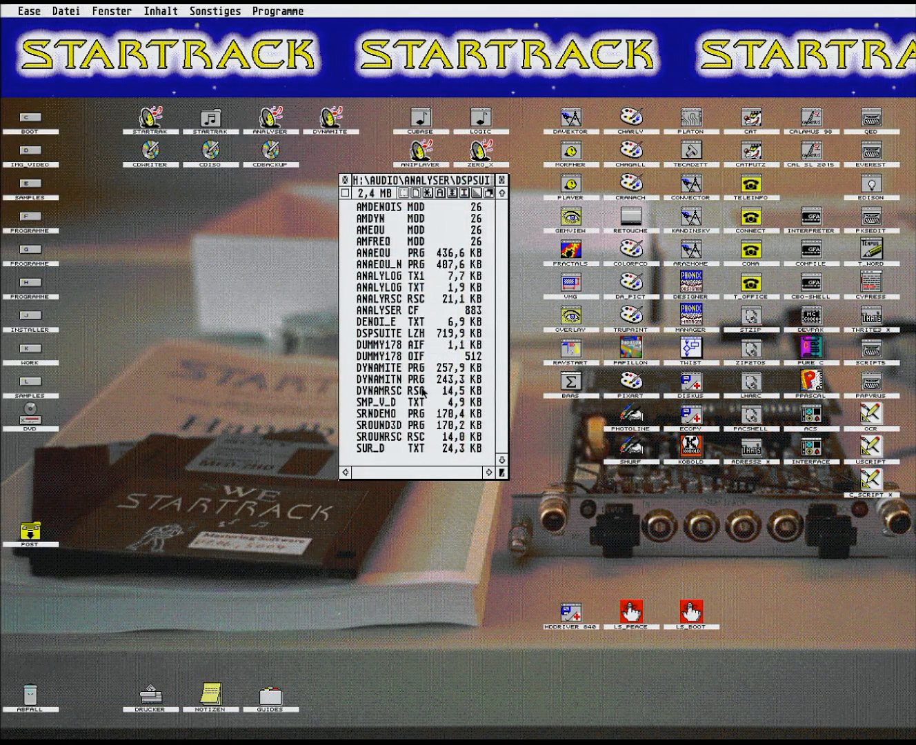
double_click(379, 380)
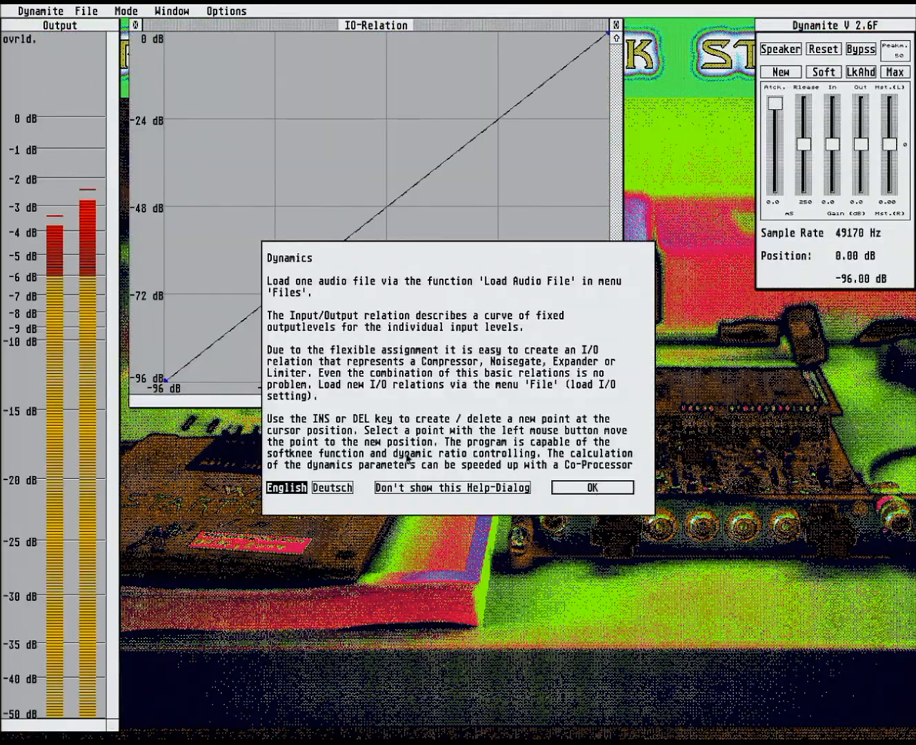
click(350, 488)
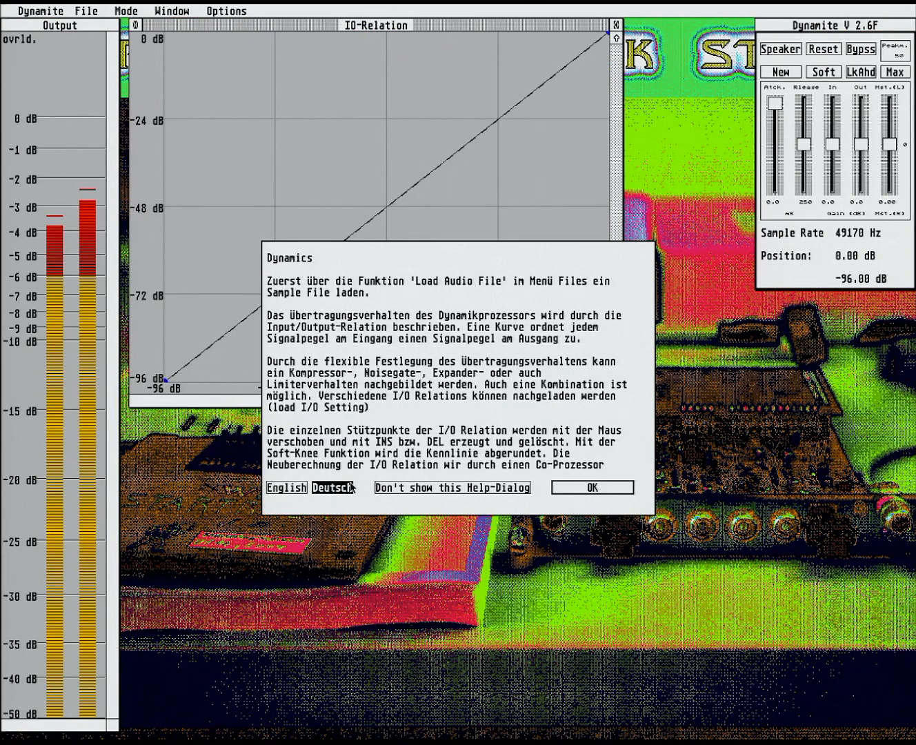
click(586, 488)
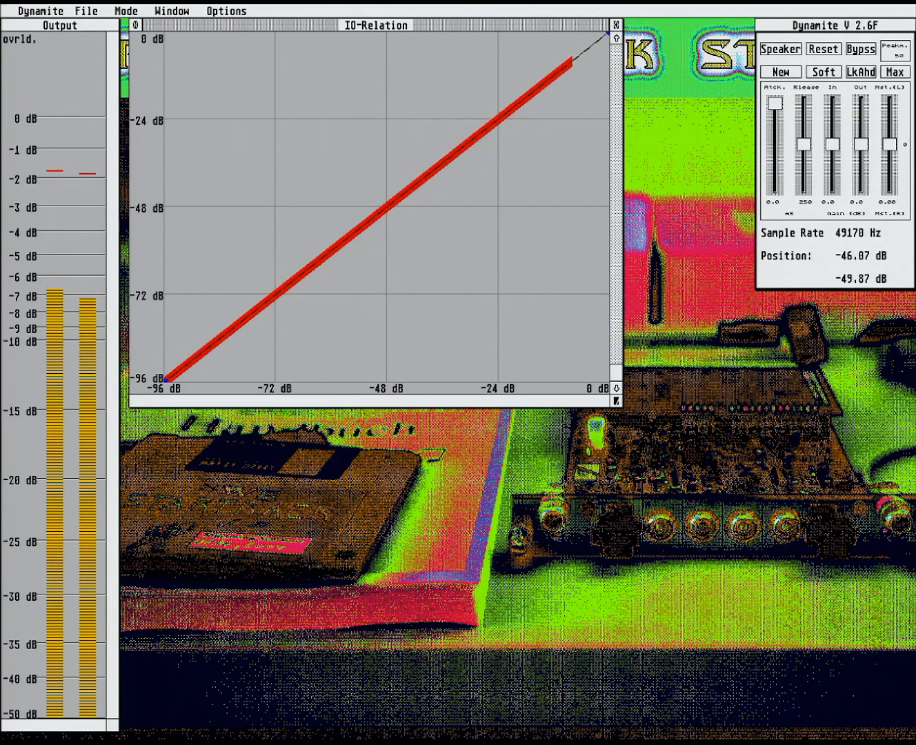
Step: Create a new IO-Relation curve with three intermediate points and smooth it with Soft
click(785, 73)
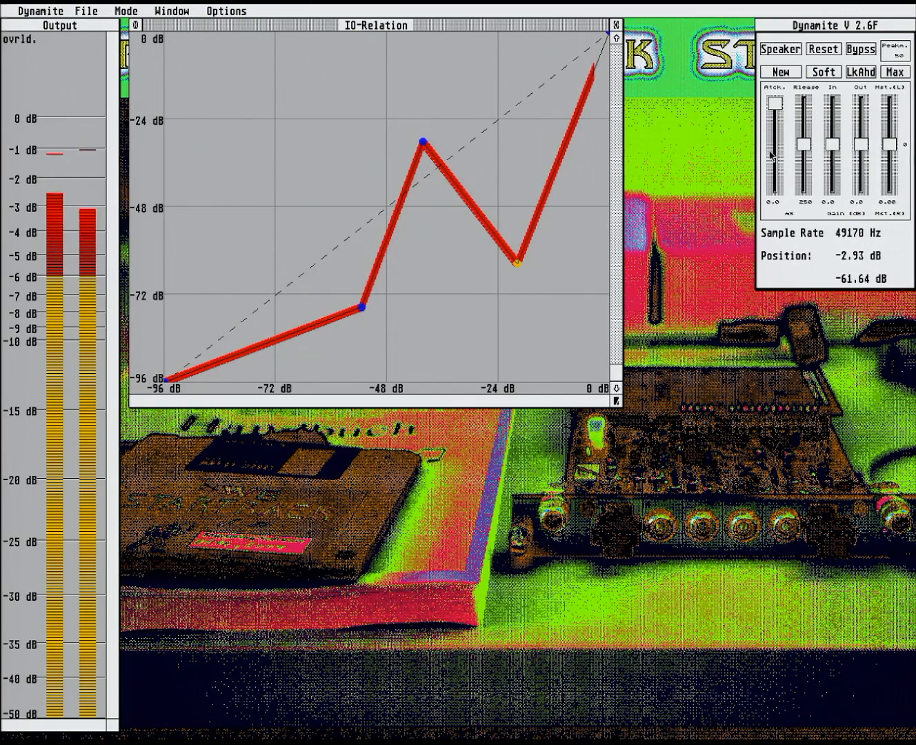
click(821, 80)
click(820, 77)
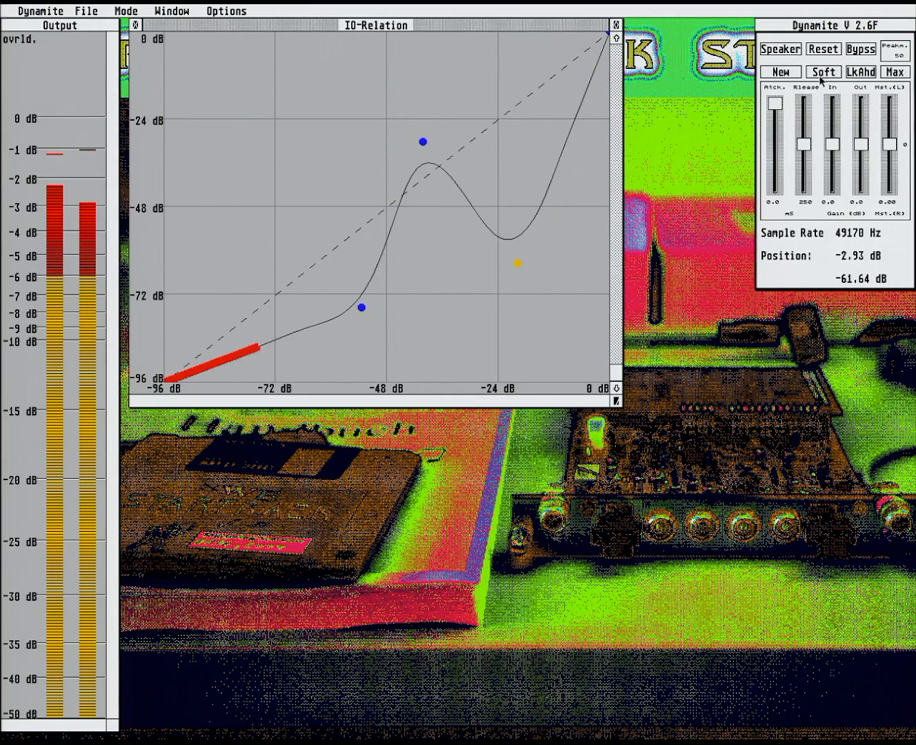
Step: Enable the LkAhd and Max options for the dynamics processing
click(857, 77)
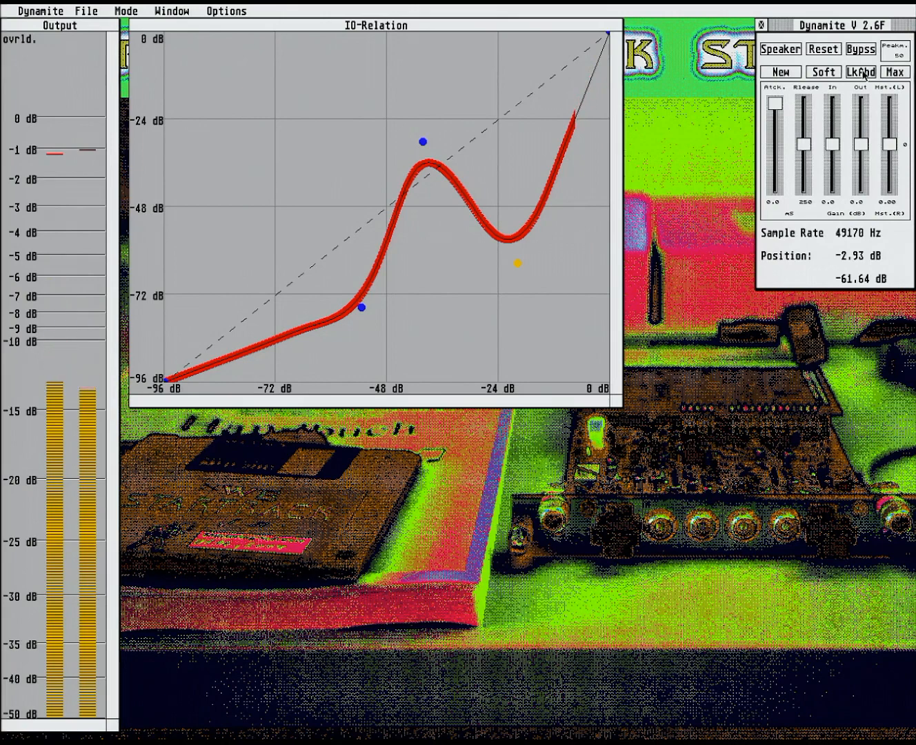
click(863, 72)
click(863, 73)
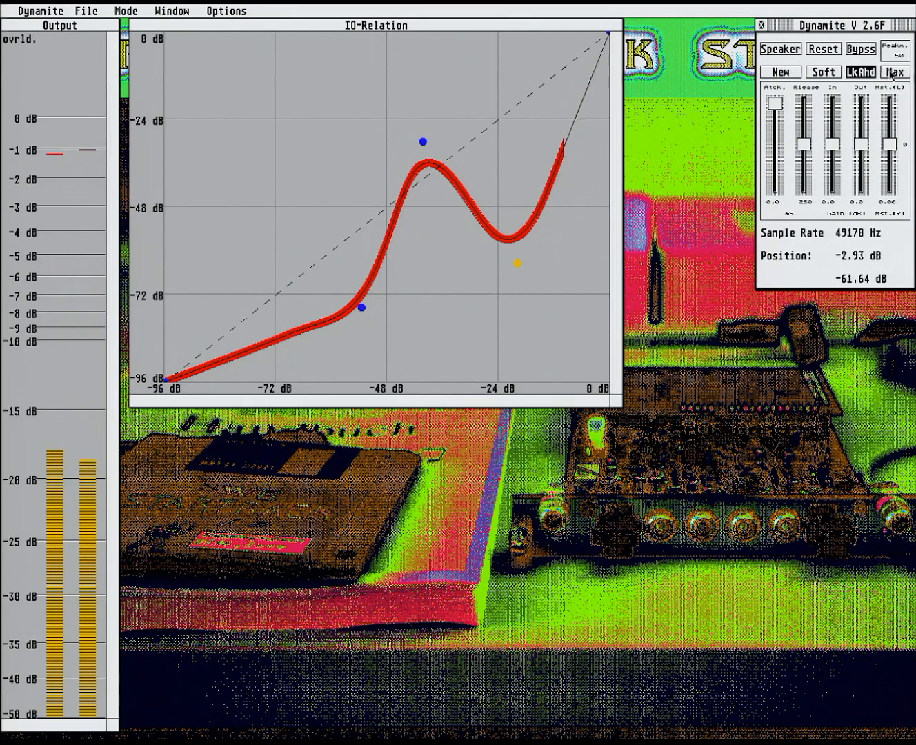
click(893, 72)
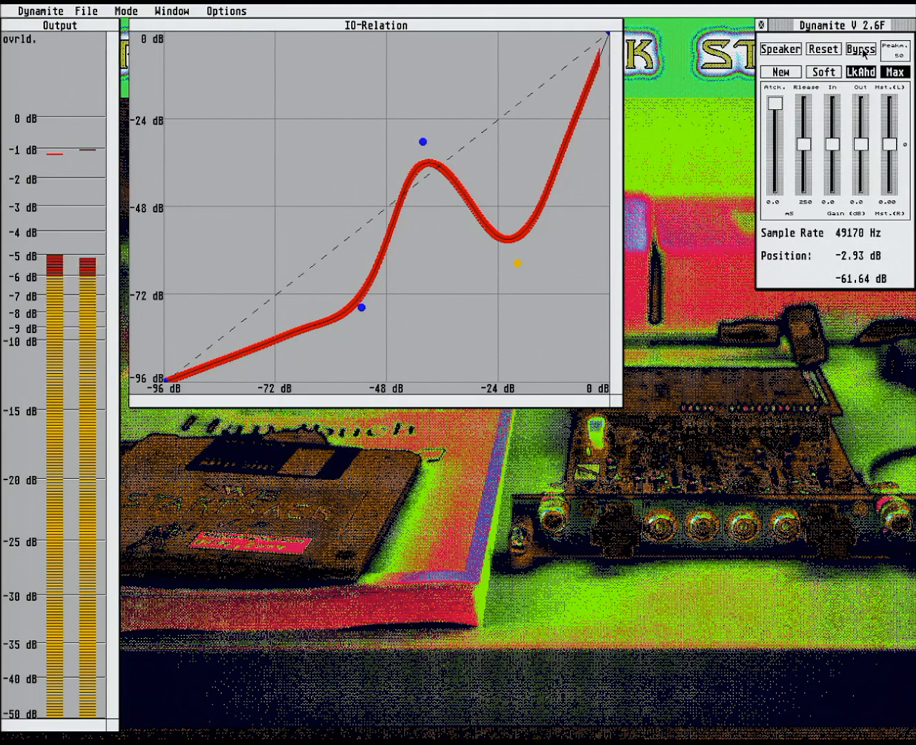
Step: Build another Soft IO-Relation curve with five intermediate points and enable LkAhd for it
click(781, 48)
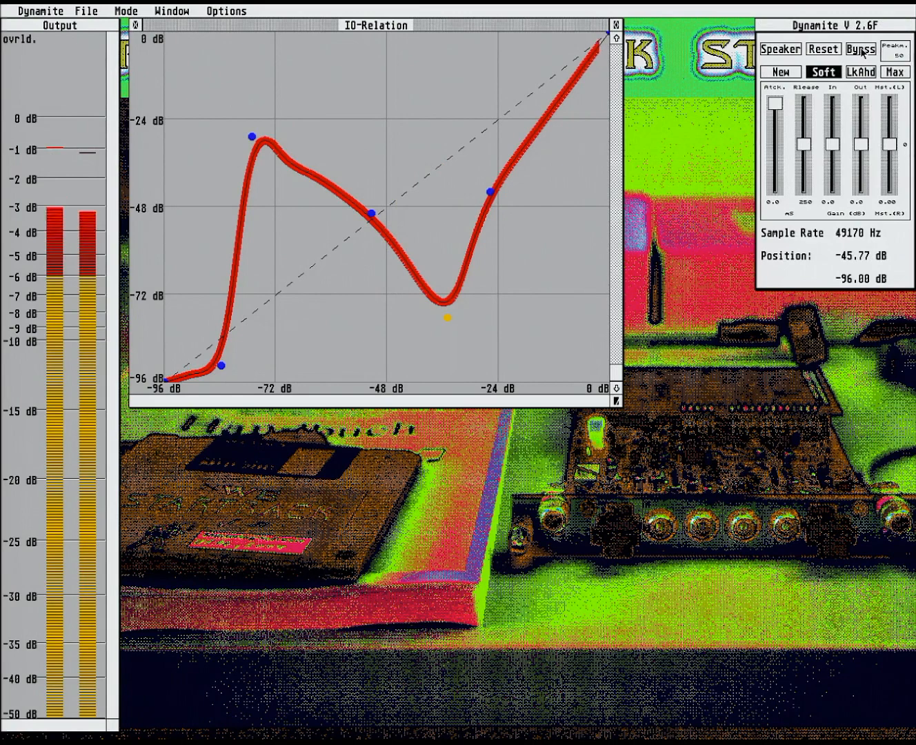
click(863, 70)
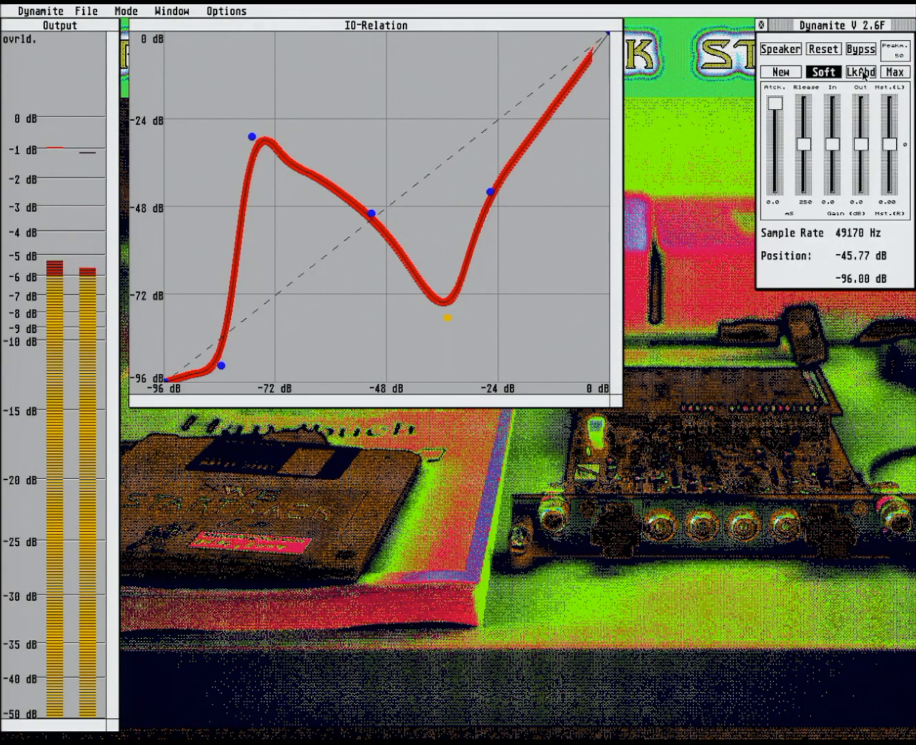
click(862, 72)
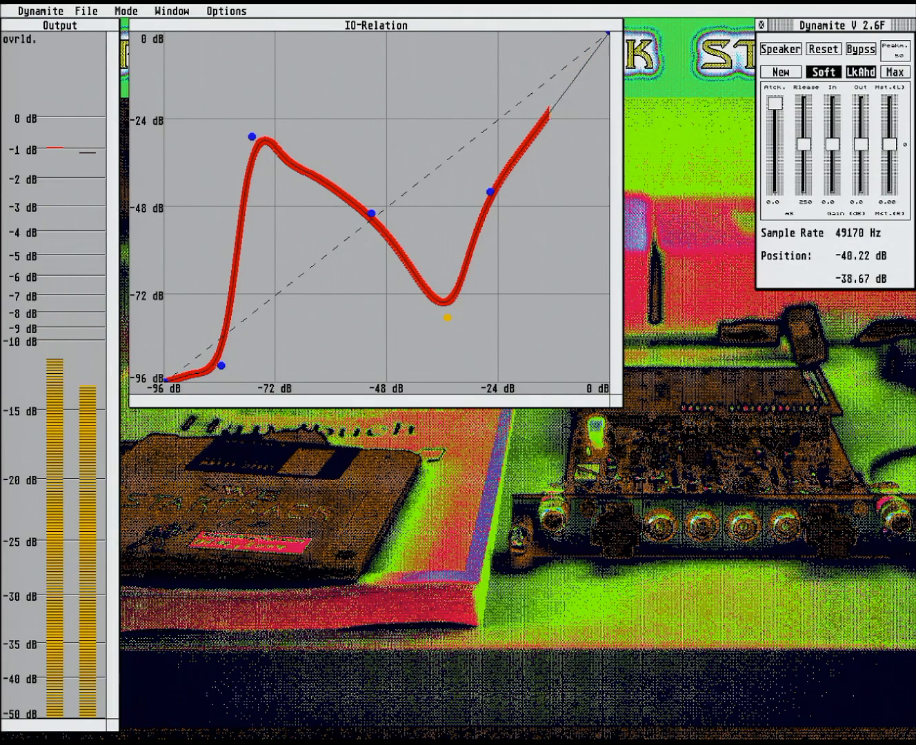
Step: Move the curve's middle point to about -39 dB input, -24 dB output and its uppermost intermediate point to about -20.8 dB, -15.5 dB
click(405, 147)
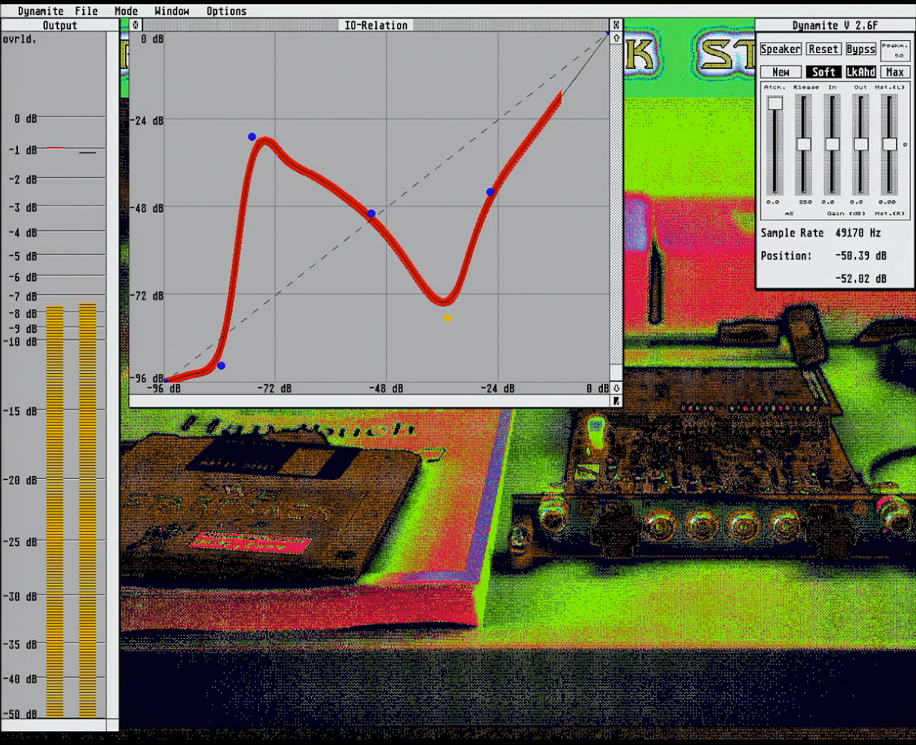
drag(372, 214, 373, 135)
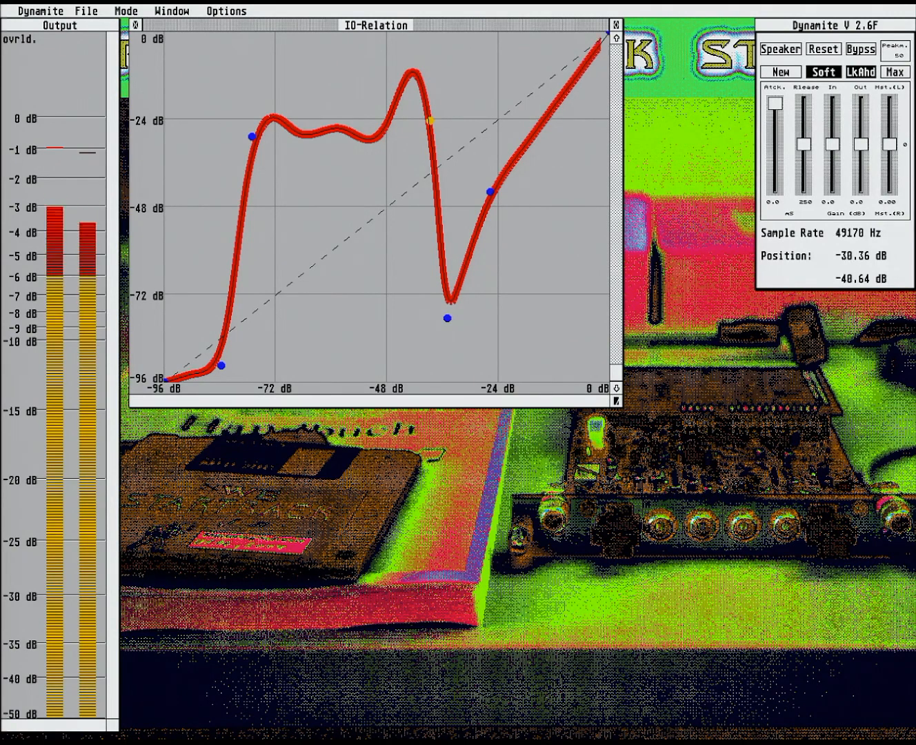
mouse_move(490, 191)
mouse_down()
mouse_move(483, 183)
mouse_move(501, 145)
mouse_move(550, 140)
mouse_move(562, 213)
mouse_move(575, 224)
mouse_up()
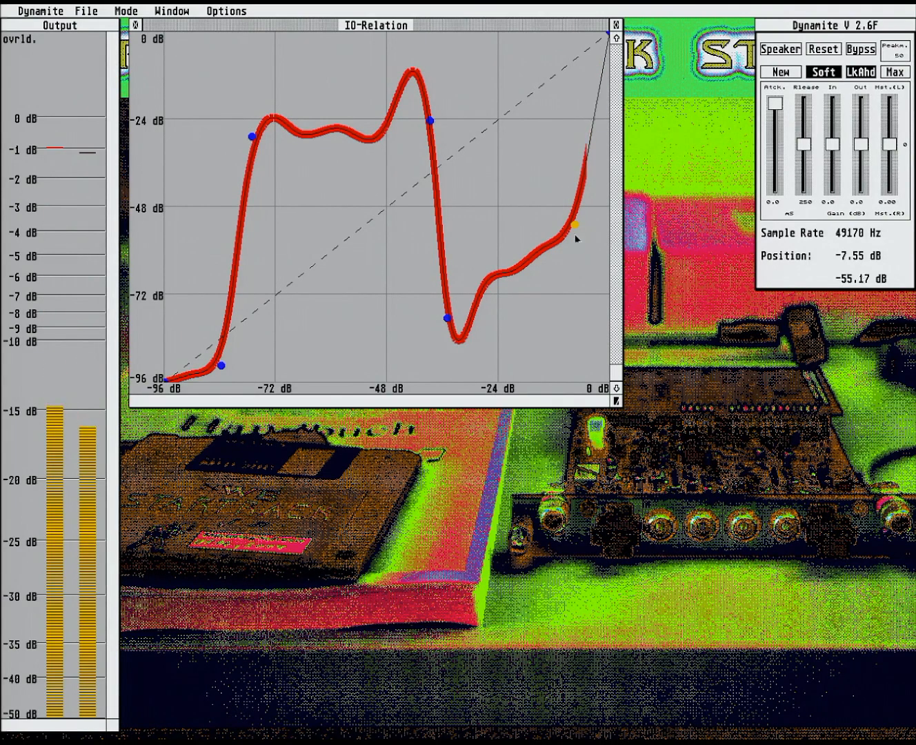
drag(575, 224, 508, 135)
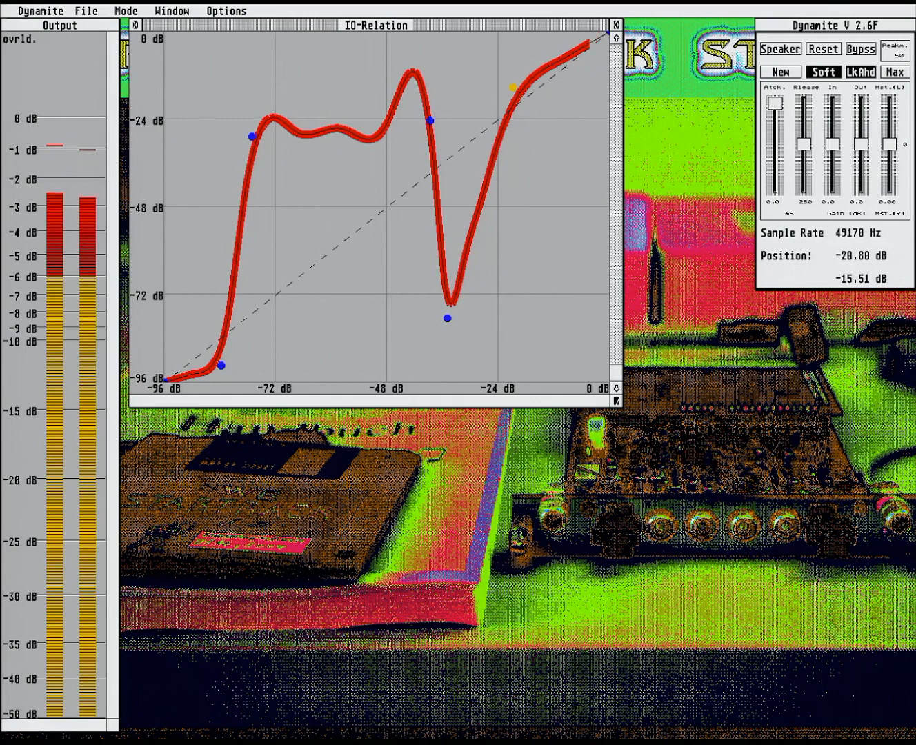
Step: Compare the processed and unprocessed signal by switching Bypss on and off again
click(863, 57)
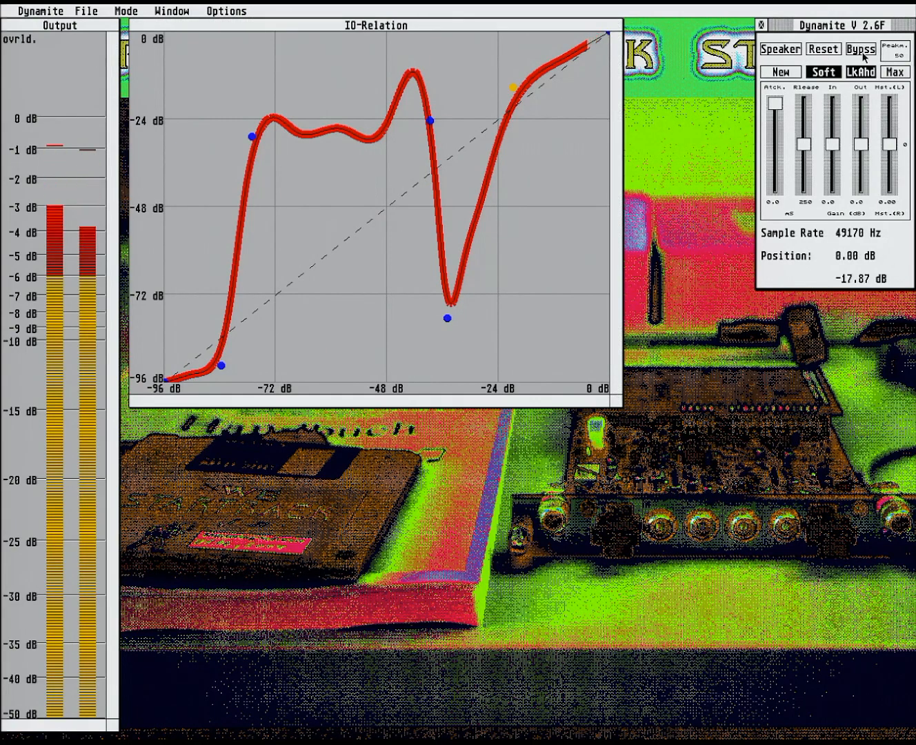
click(863, 54)
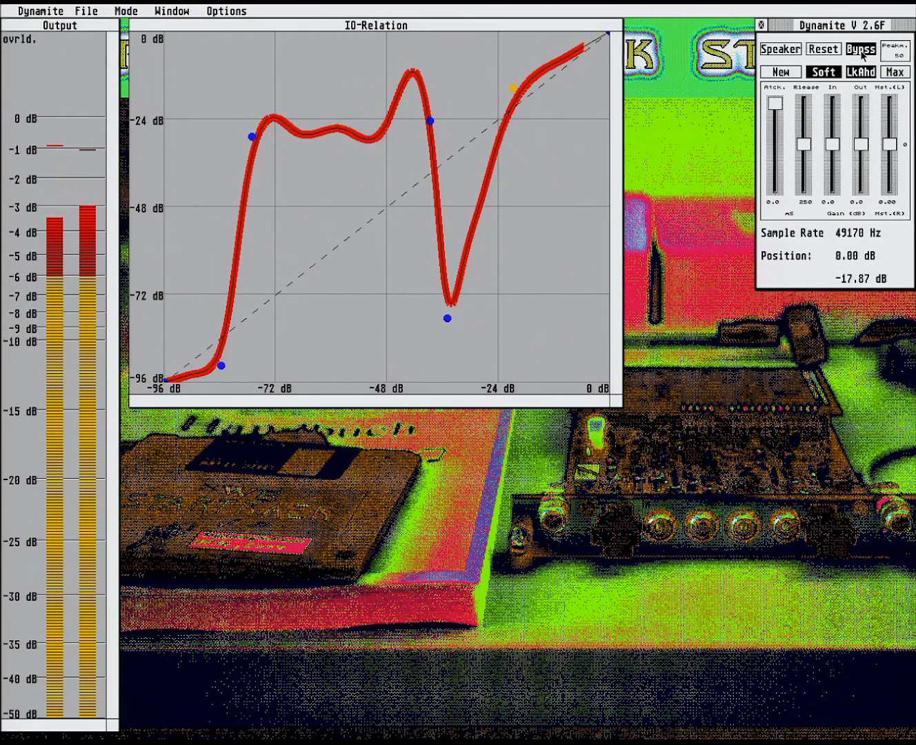
click(862, 53)
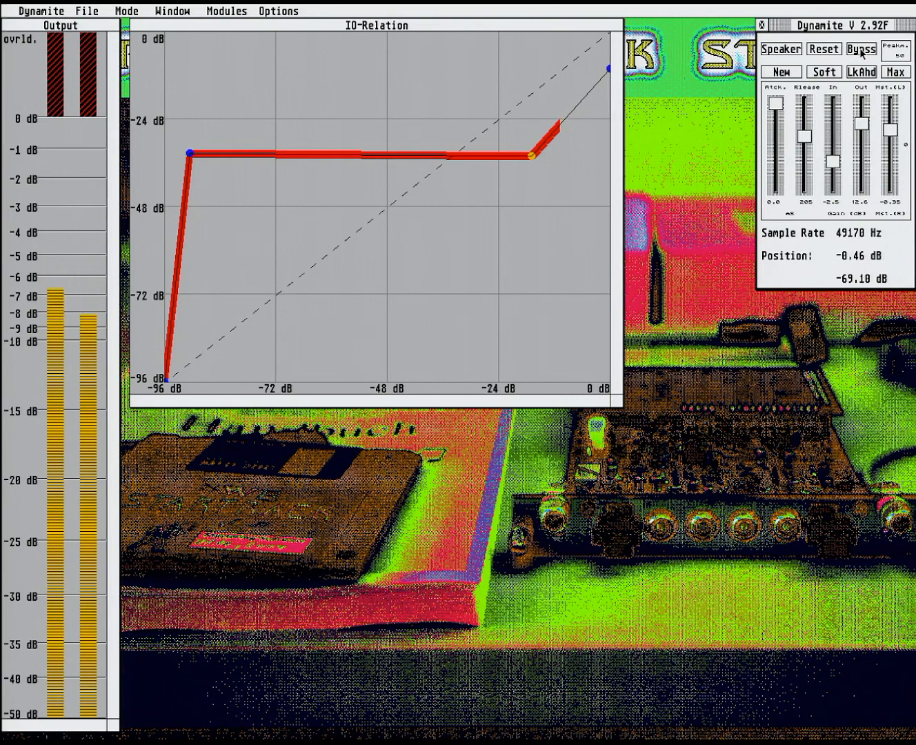
Step: Check the nearly flat IO-Relation curve against the unprocessed signal by toggling Bypss on and off
click(862, 49)
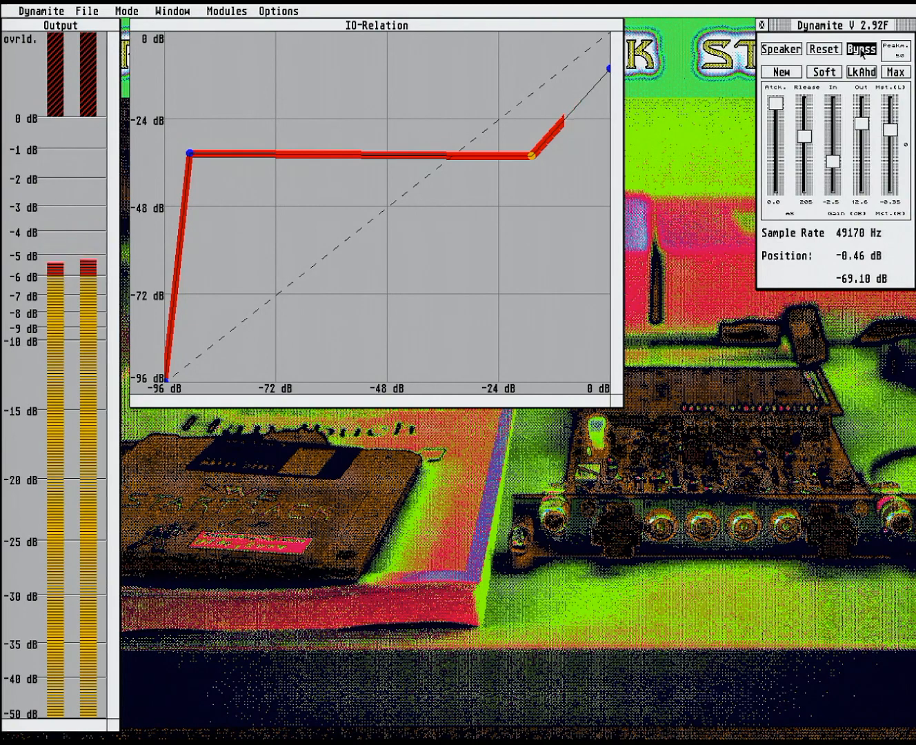
click(862, 49)
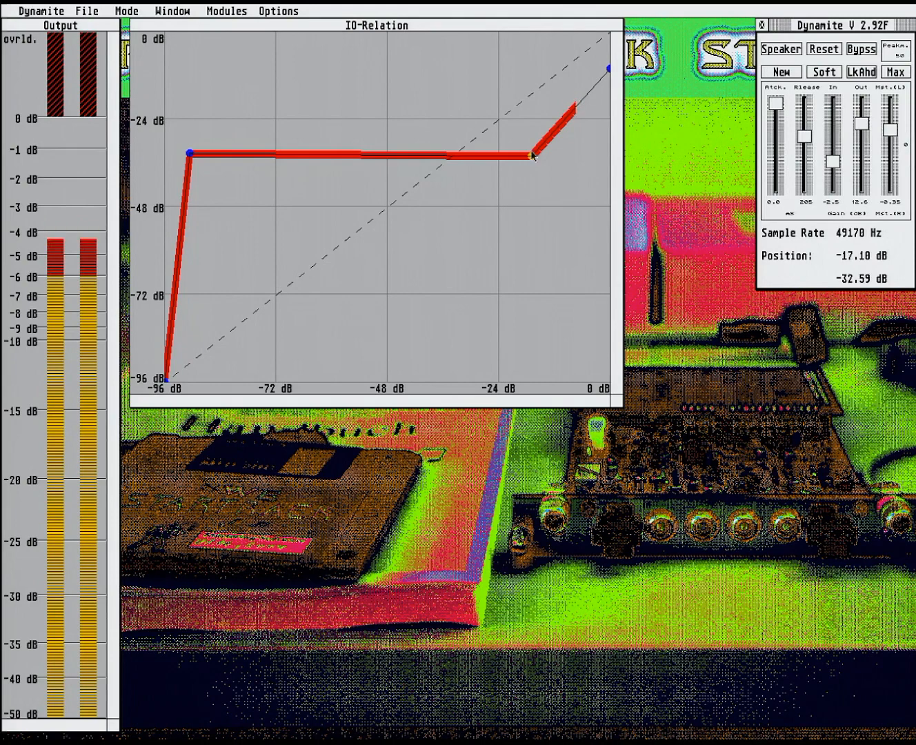
Step: Move the curve's upper intermediate point to about -28 dB input, -36 dB output and the lower one to about -59 dB, -25 dB
click(557, 159)
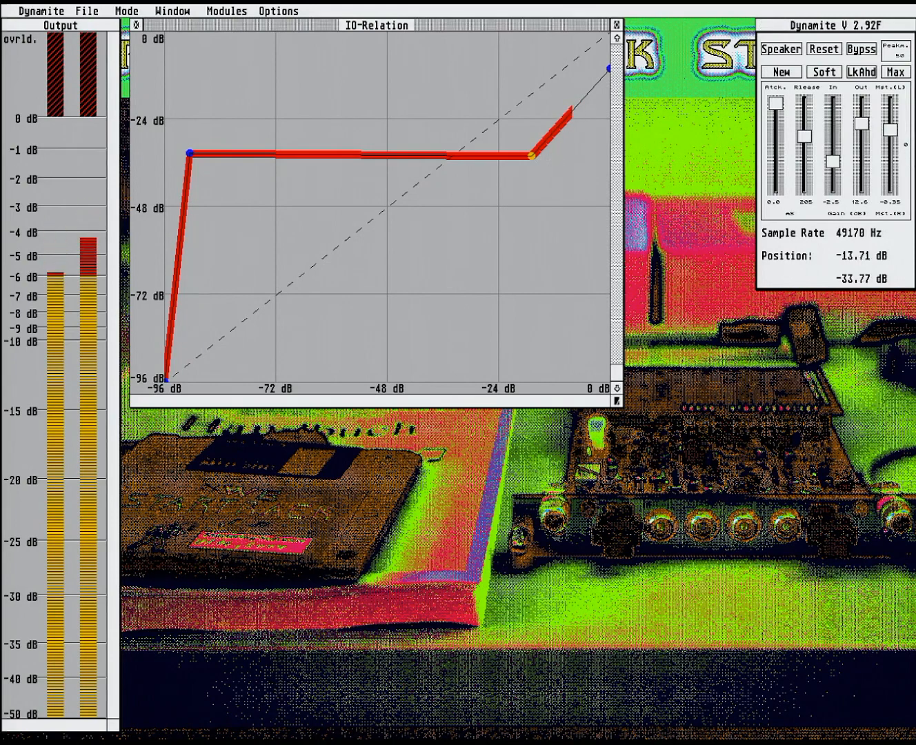
drag(536, 158, 580, 163)
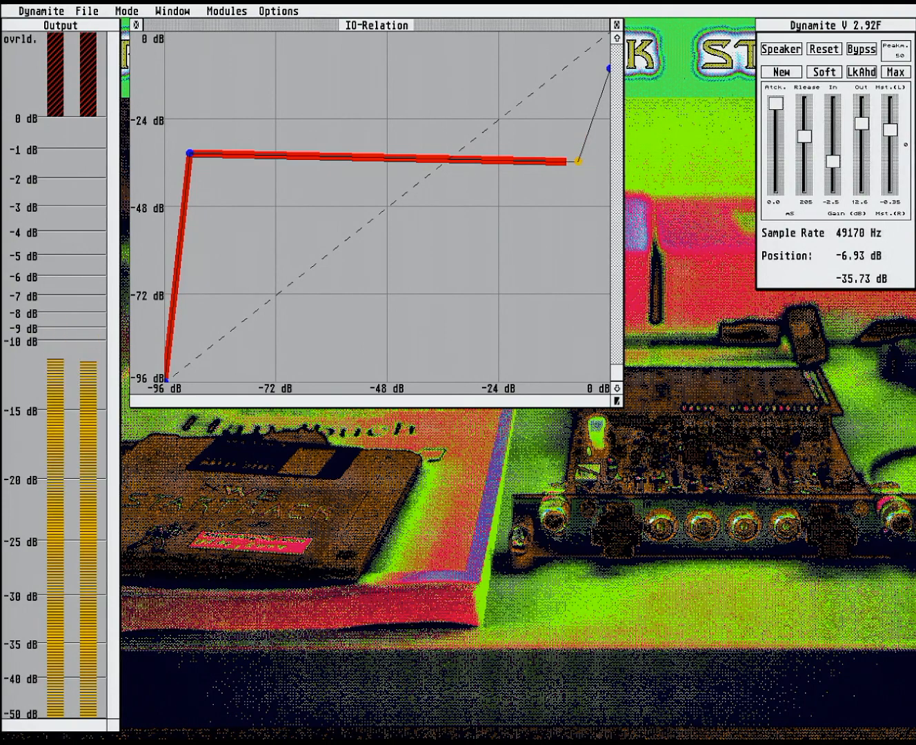
drag(578, 161, 482, 163)
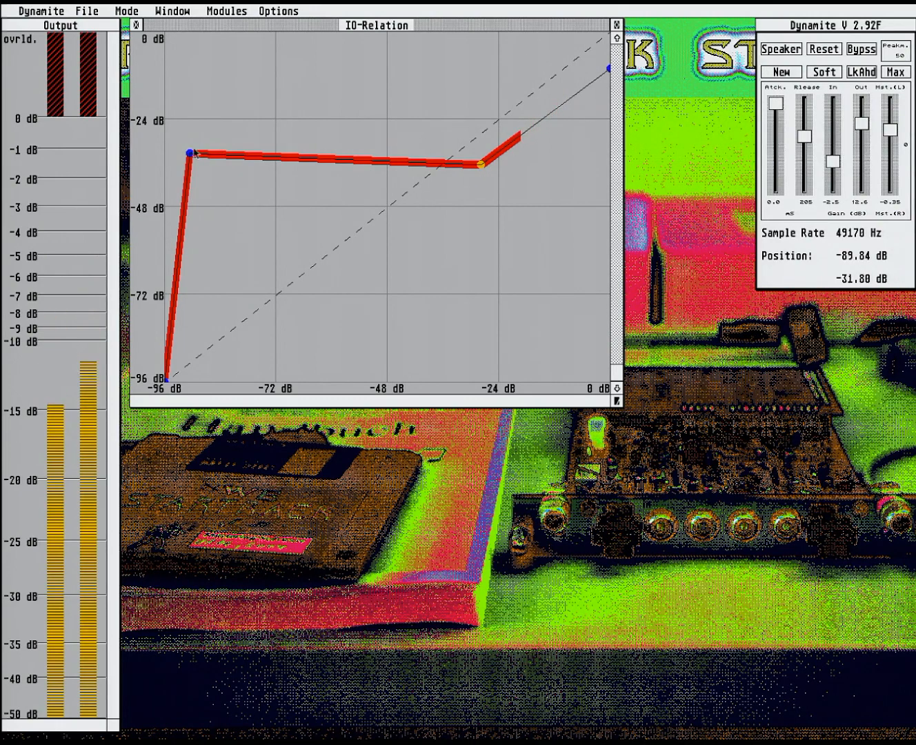
drag(192, 153, 335, 124)
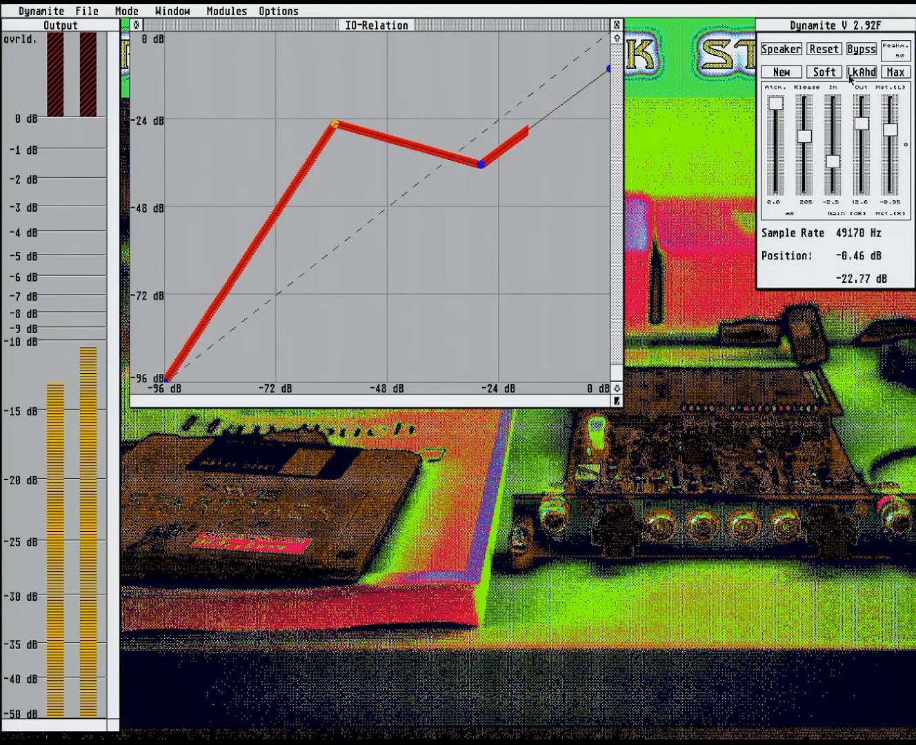
Step: Compare the reshaped curve's output with the bypassed signal, leaving Bypss off
click(870, 54)
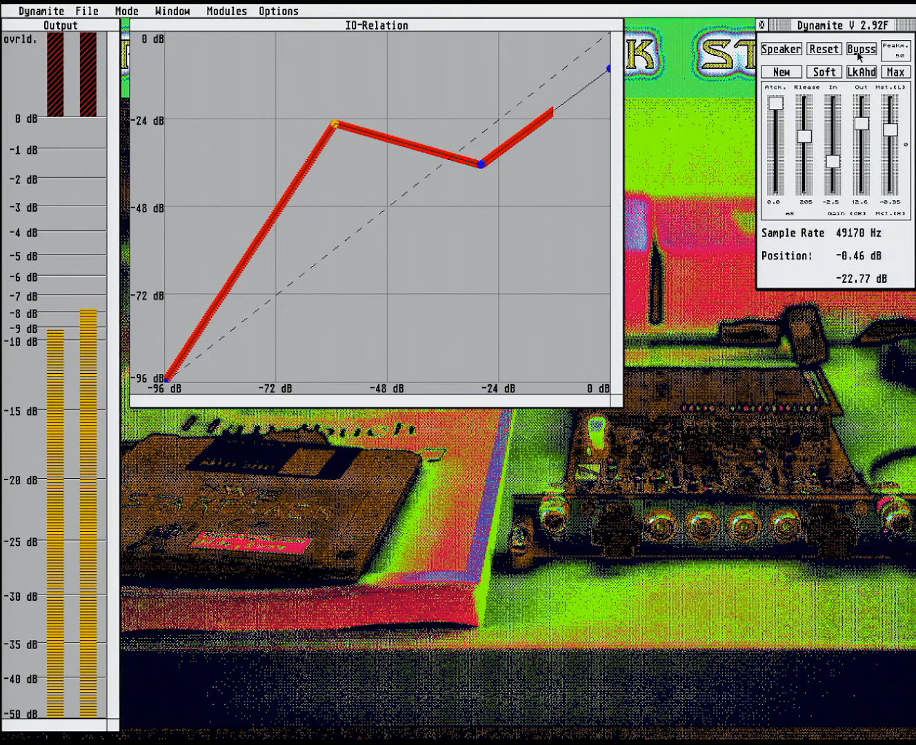
click(862, 55)
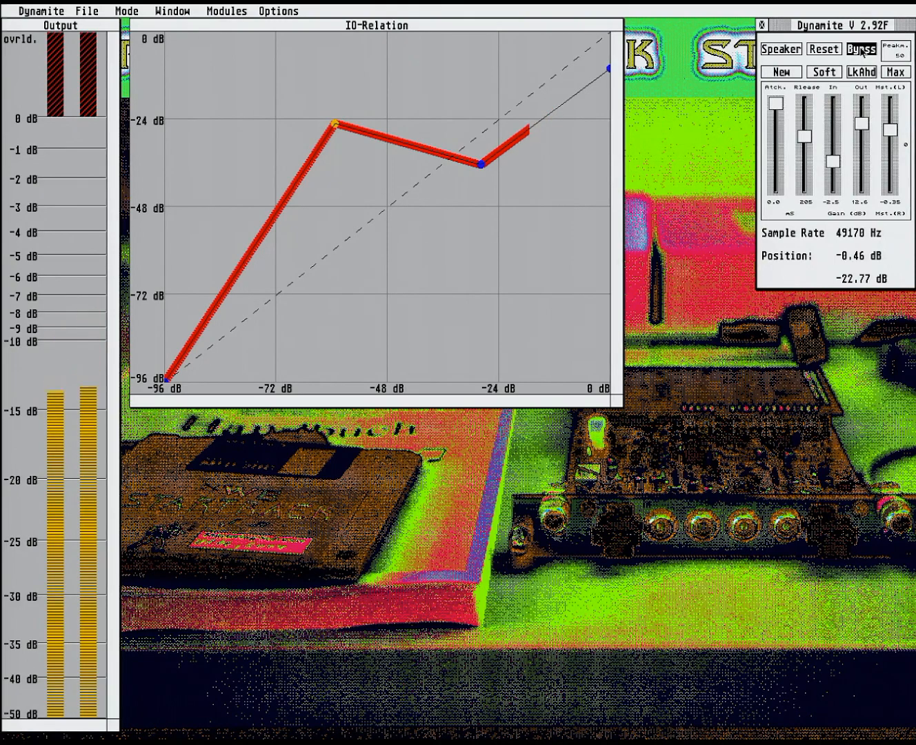
click(862, 49)
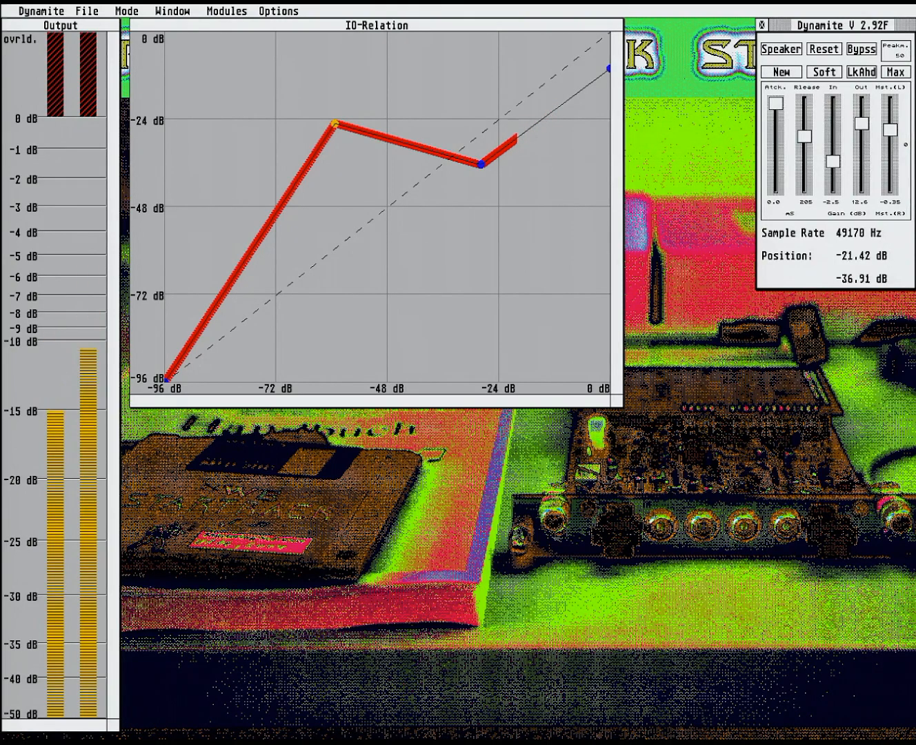
Step: Move the upper intermediate point to about -28 dB input, -28 dB output and the lower one to about -87 dB, -45 dB
click(516, 161)
drag(481, 163, 547, 159)
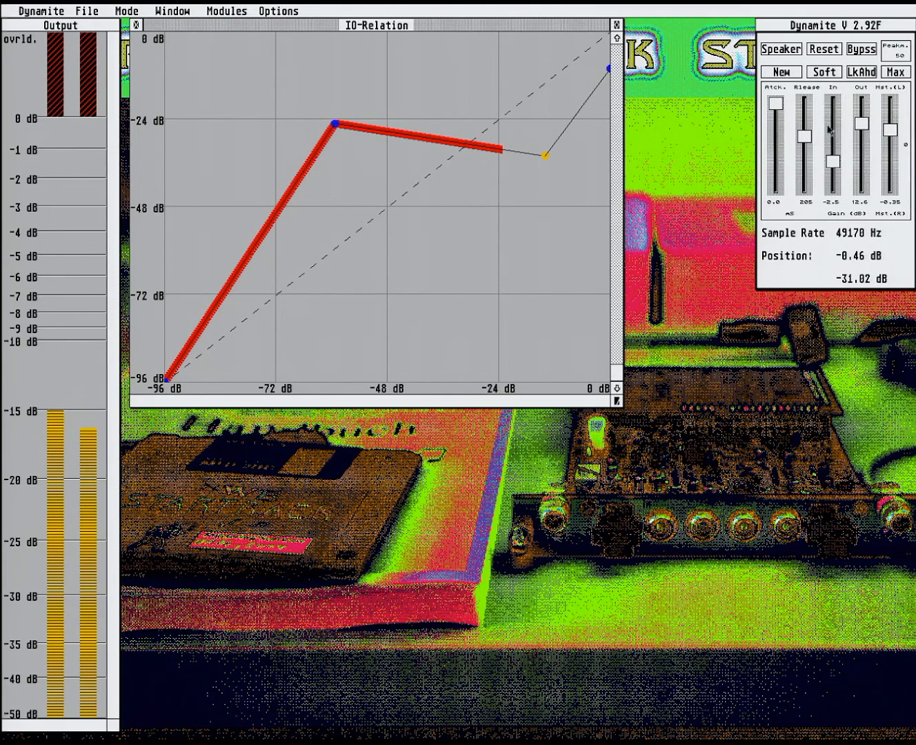
drag(545, 155, 480, 134)
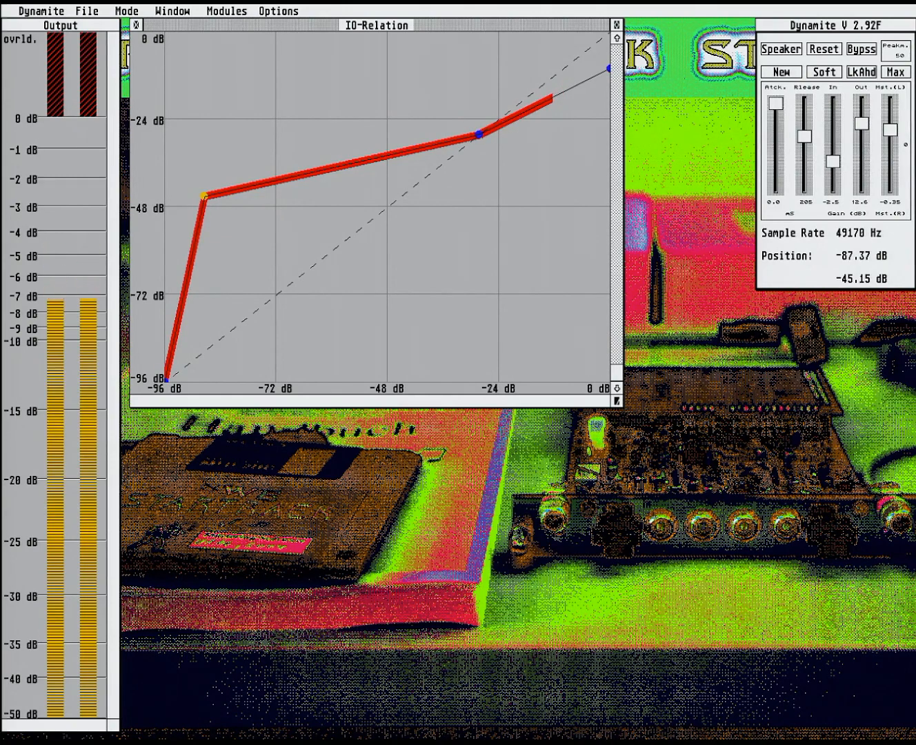
Step: Toggle Bypss to compare the gently rising curve's output with the original signal
click(853, 48)
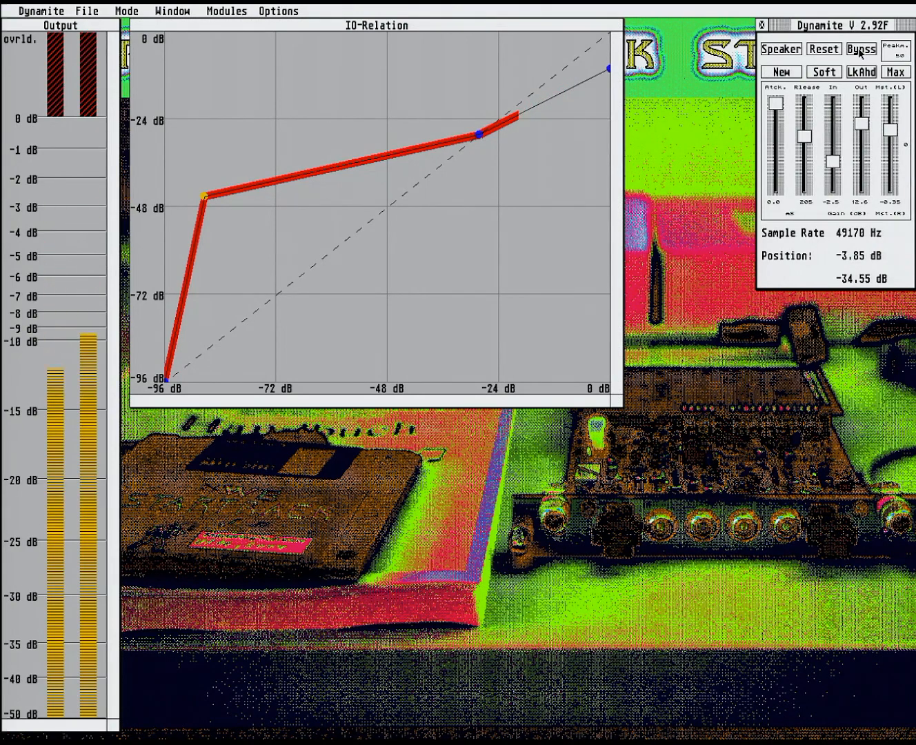
click(861, 49)
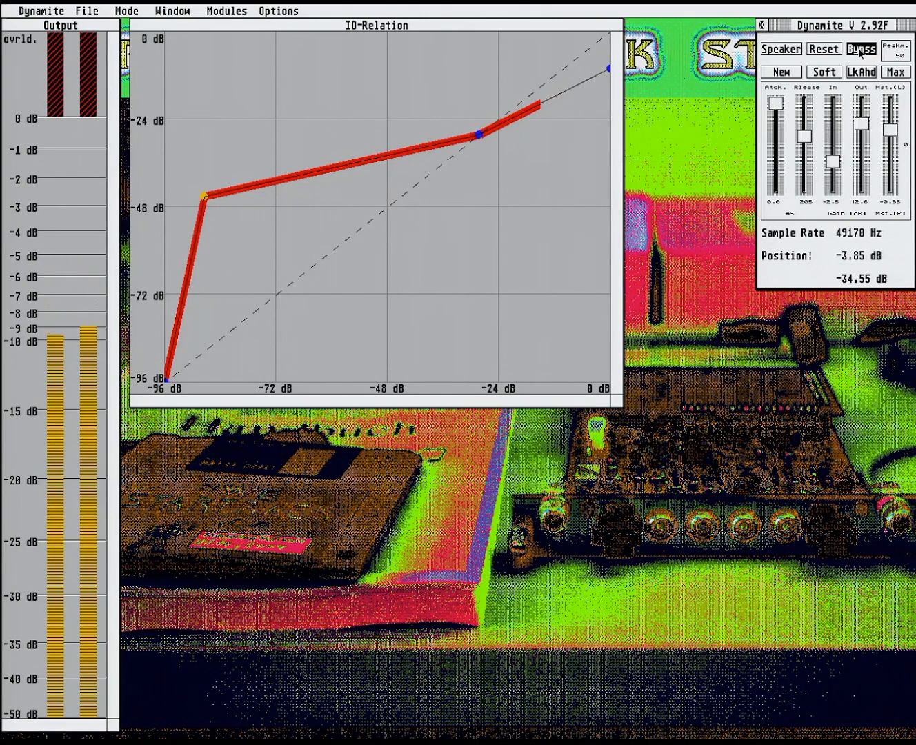
click(861, 49)
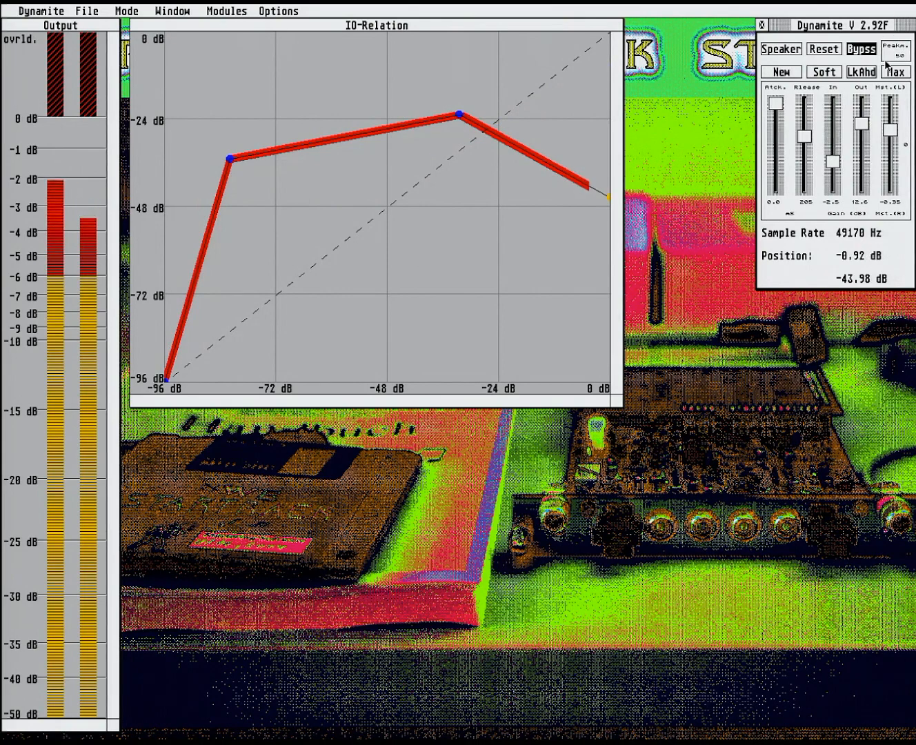
Step: Switch Bypss repeatedly to compare the downward-ending curve with the unprocessed signal, leaving Bypss off
click(864, 49)
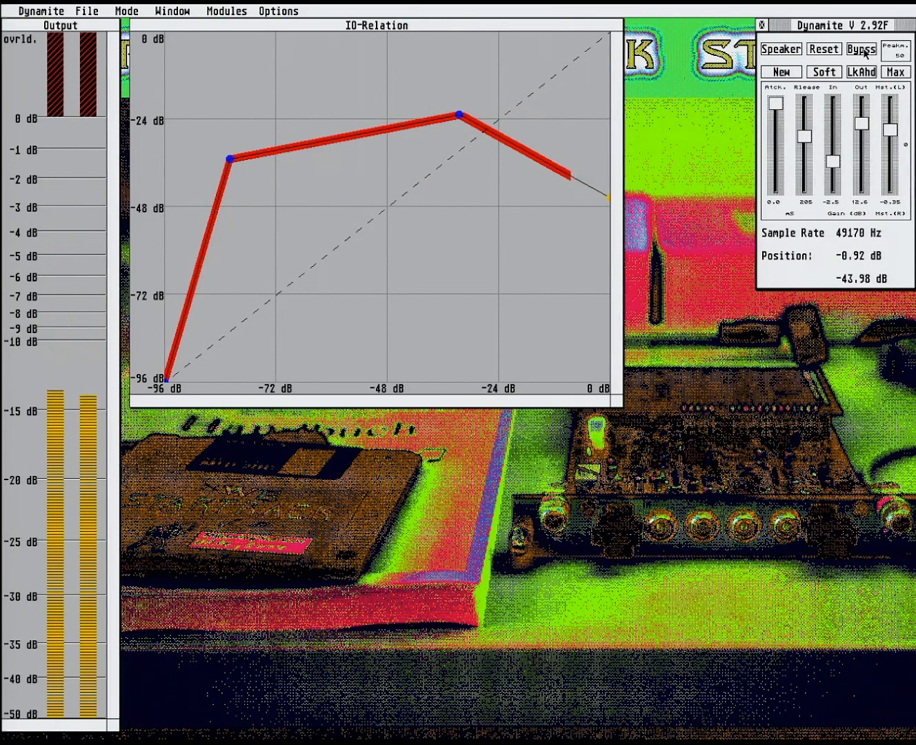
click(865, 50)
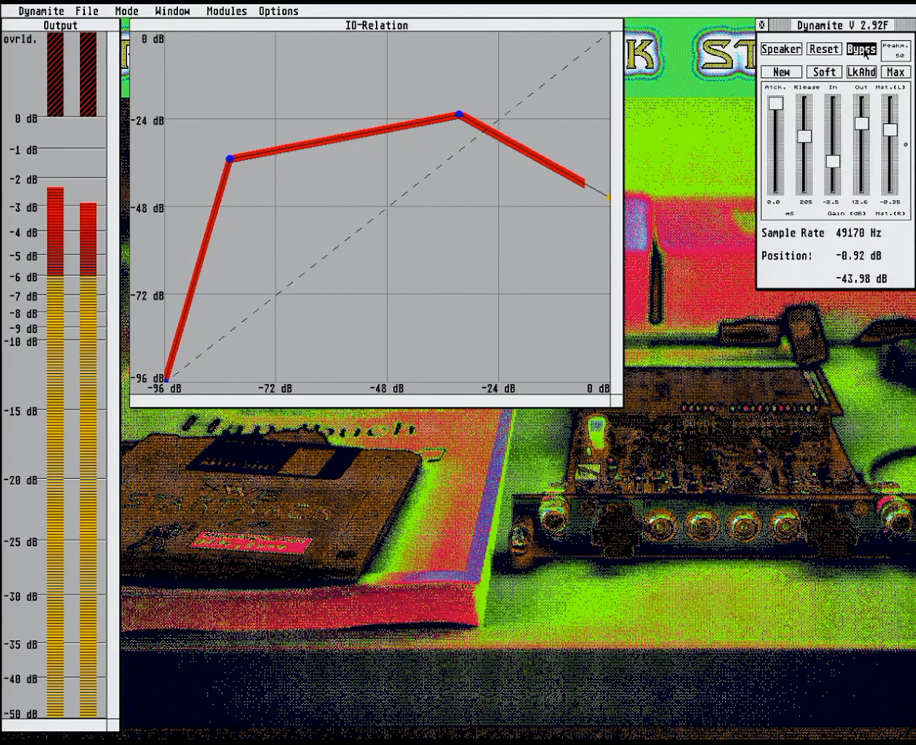
click(864, 50)
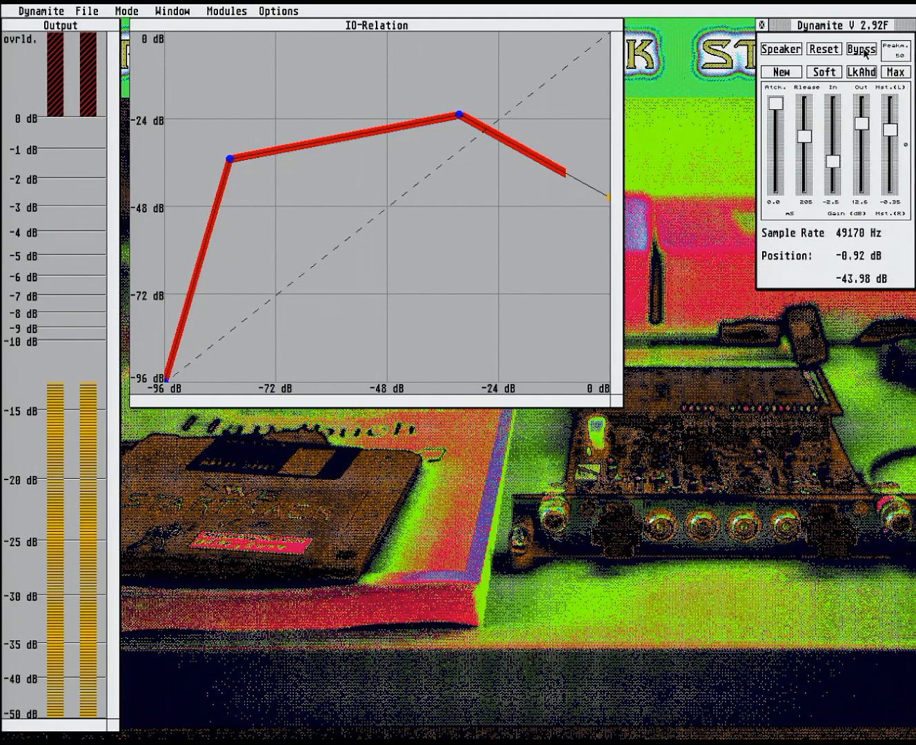
click(864, 50)
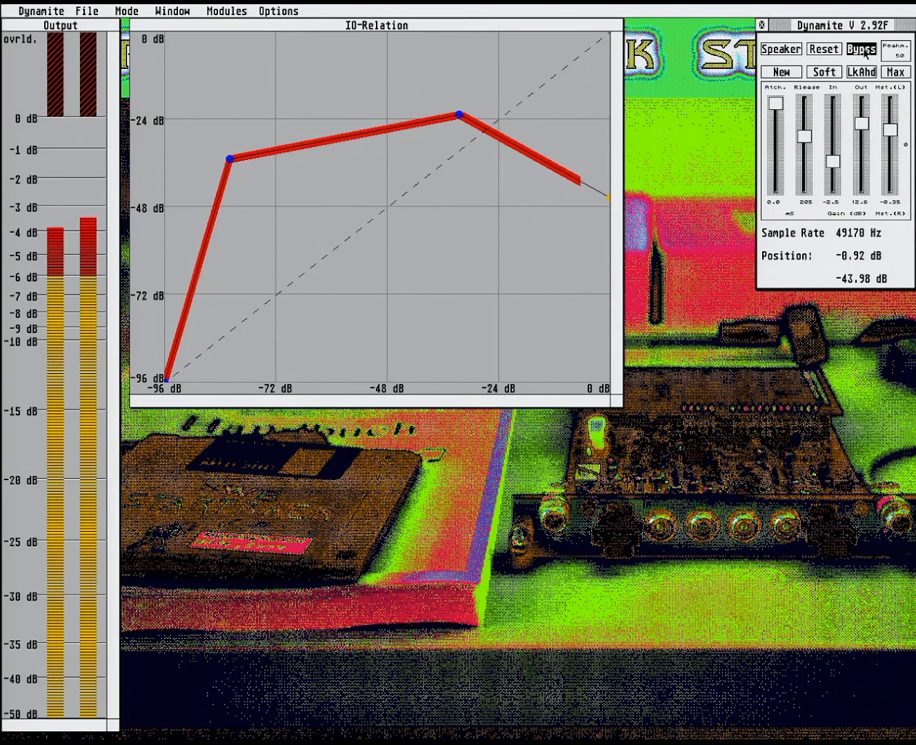
click(864, 50)
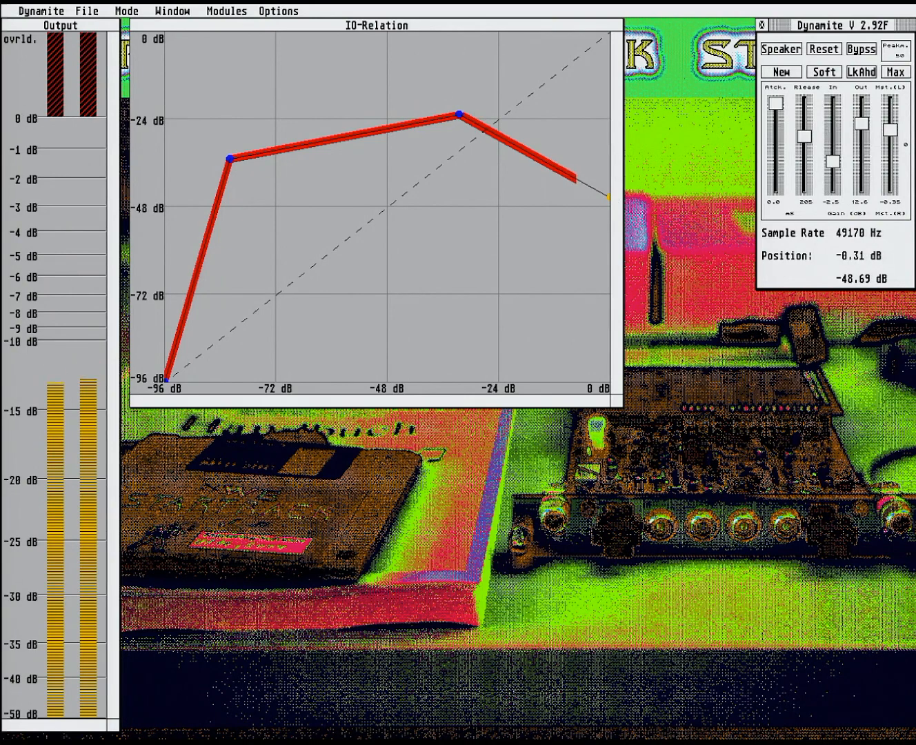
Step: Lower the upper intermediate point to about -32 dB input, -37 dB output and set the curve's end point to about -24 dB output
click(599, 152)
mouse_move(608, 197)
mouse_down()
mouse_move(608, 72)
mouse_move(568, 67)
mouse_up()
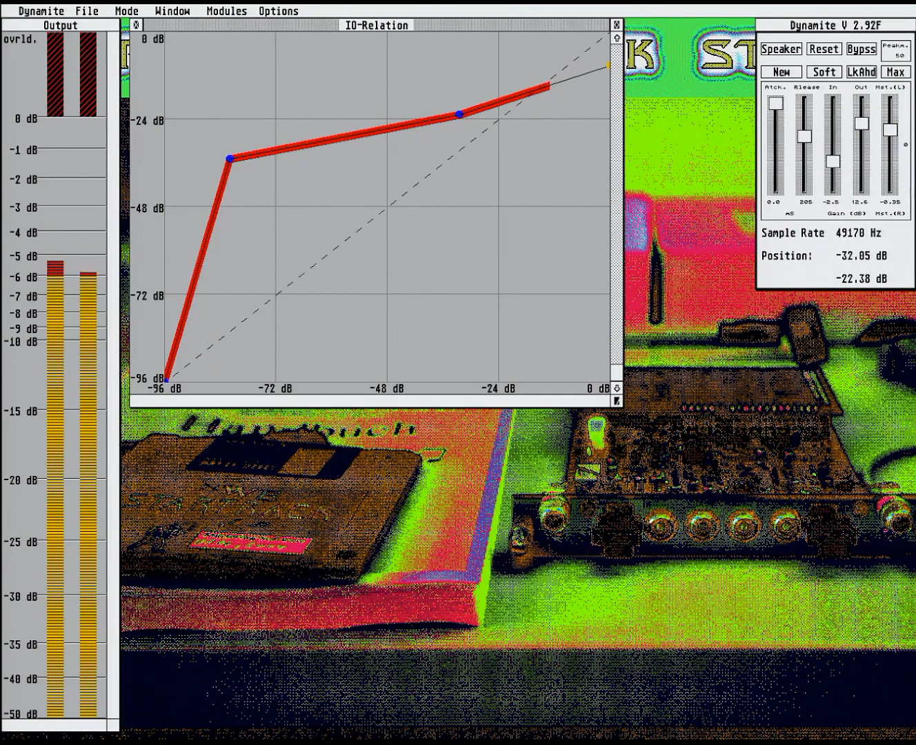
drag(461, 115, 460, 167)
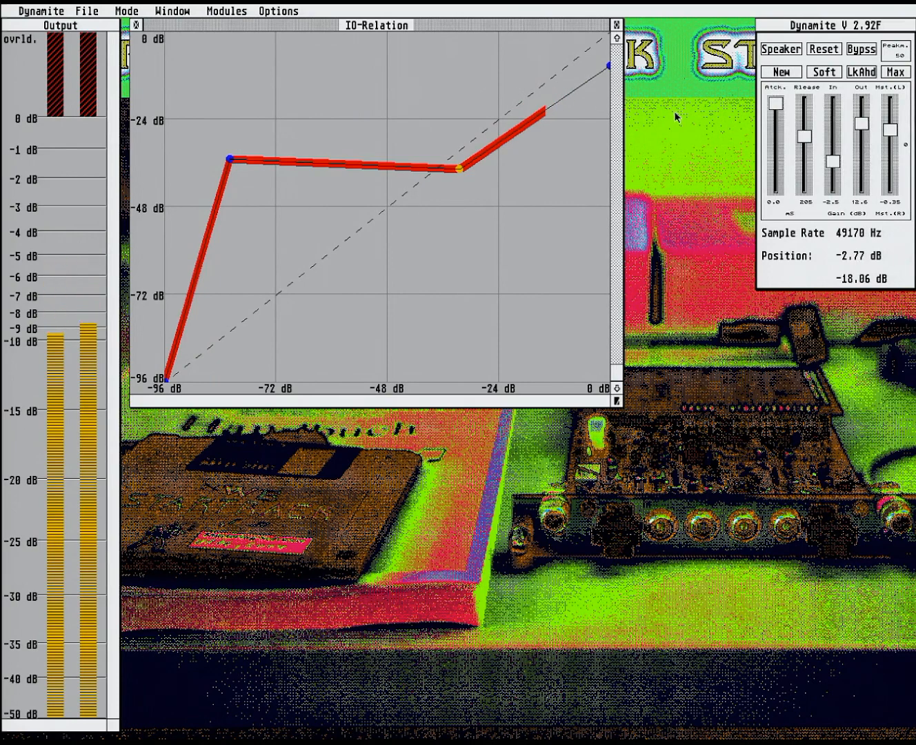
mouse_move(610, 65)
mouse_down()
mouse_move(596, 91)
mouse_move(598, 125)
mouse_up()
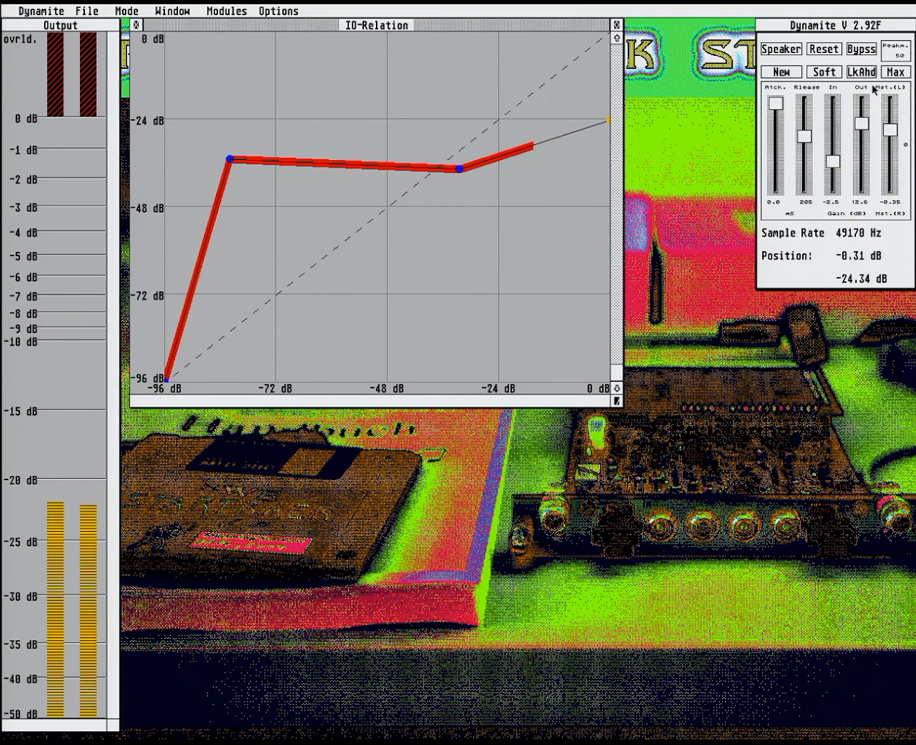
Step: Compare the output of the lowered curve with the original signal, leaving Bypss on
click(861, 52)
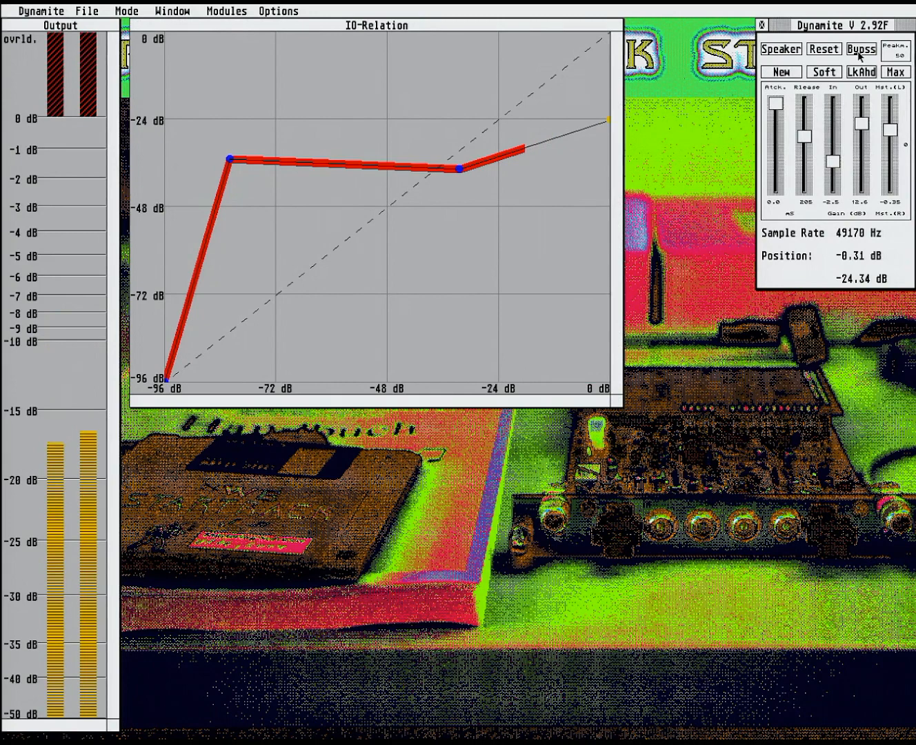
click(860, 49)
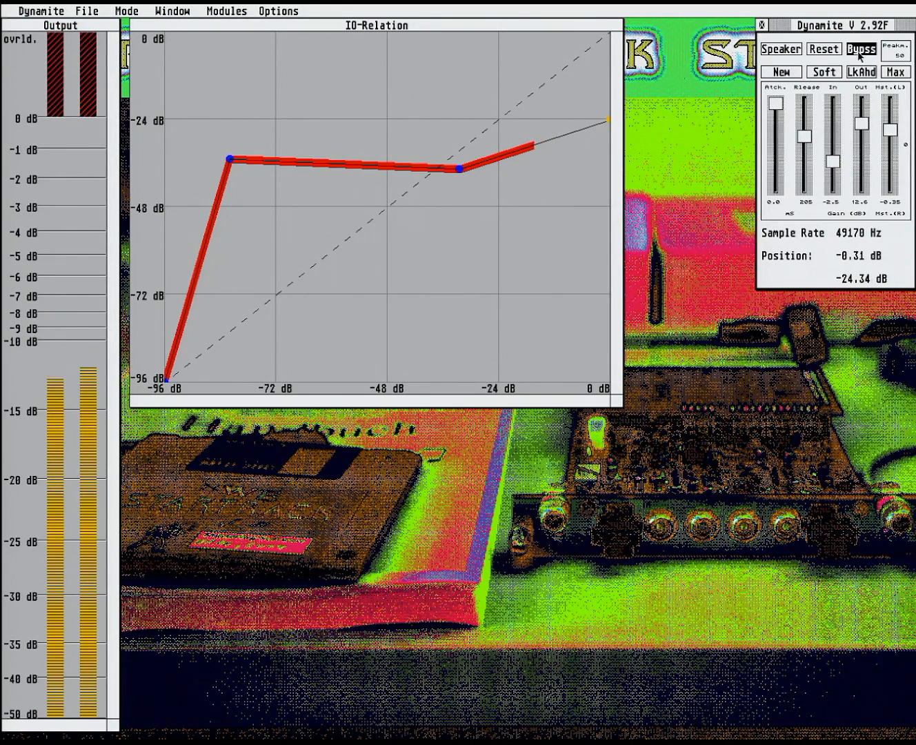
click(860, 53)
click(861, 54)
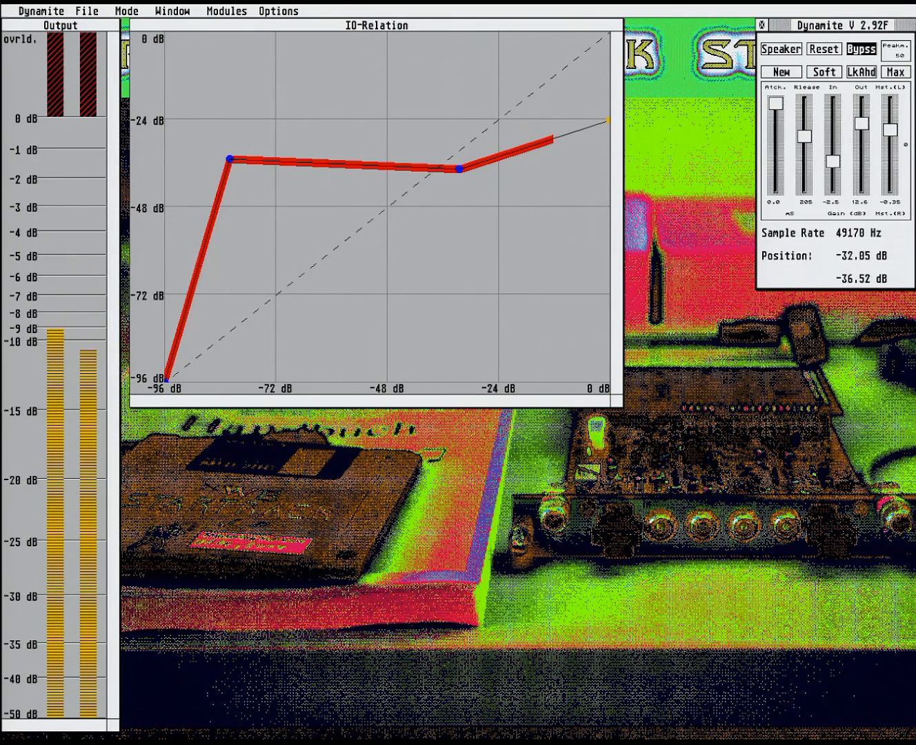
Step: Move the upper intermediate point to about -58 dB input, -57 dB output and the curve's end point to about -39 dB output
click(442, 189)
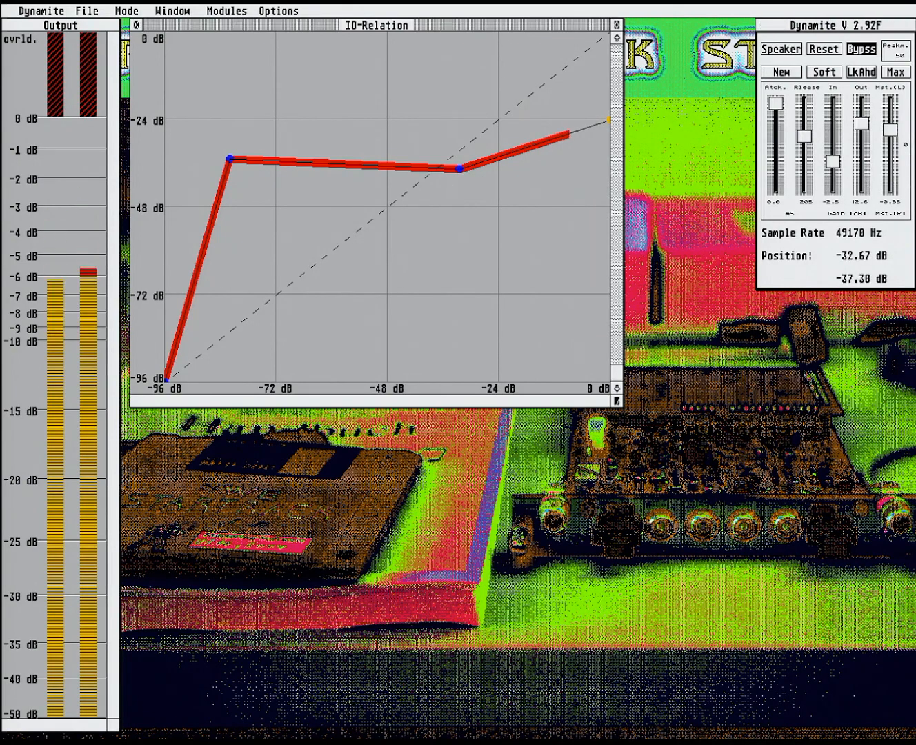
mouse_move(460, 169)
mouse_down()
mouse_move(391, 159)
mouse_move(329, 216)
mouse_move(342, 240)
mouse_up()
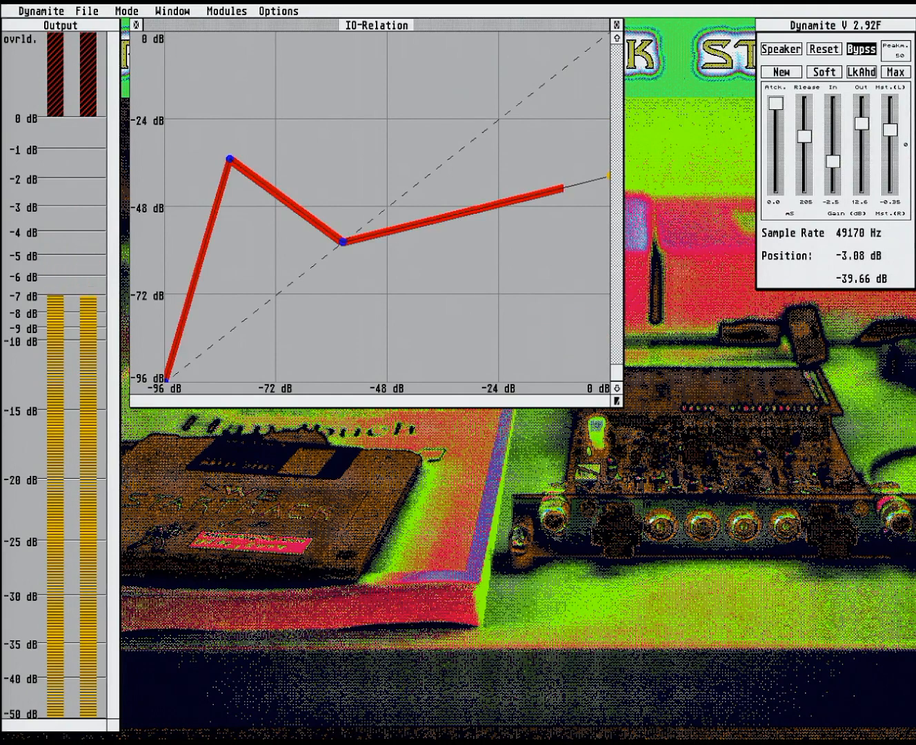
Step: Compare the strongly attenuating curve with the bypassed signal and leave the dynamics processing active
click(848, 25)
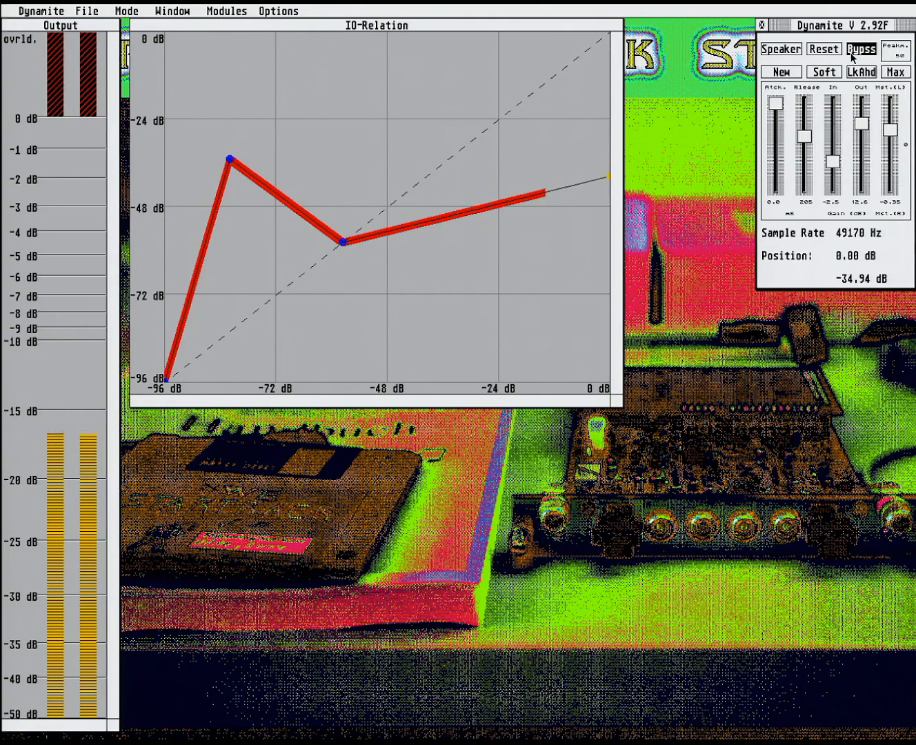
click(853, 51)
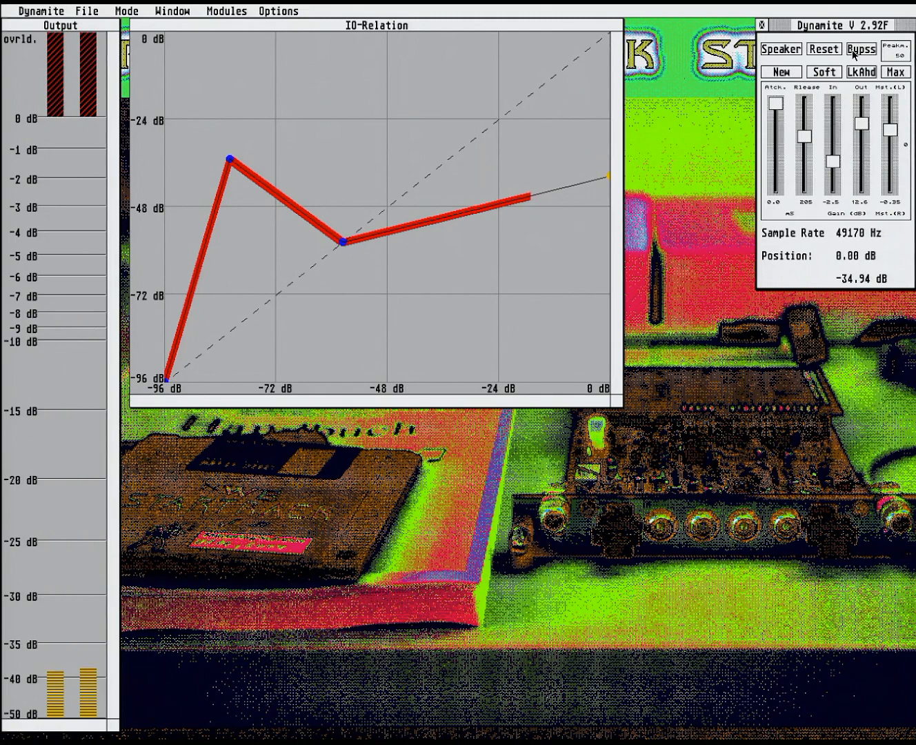
click(853, 51)
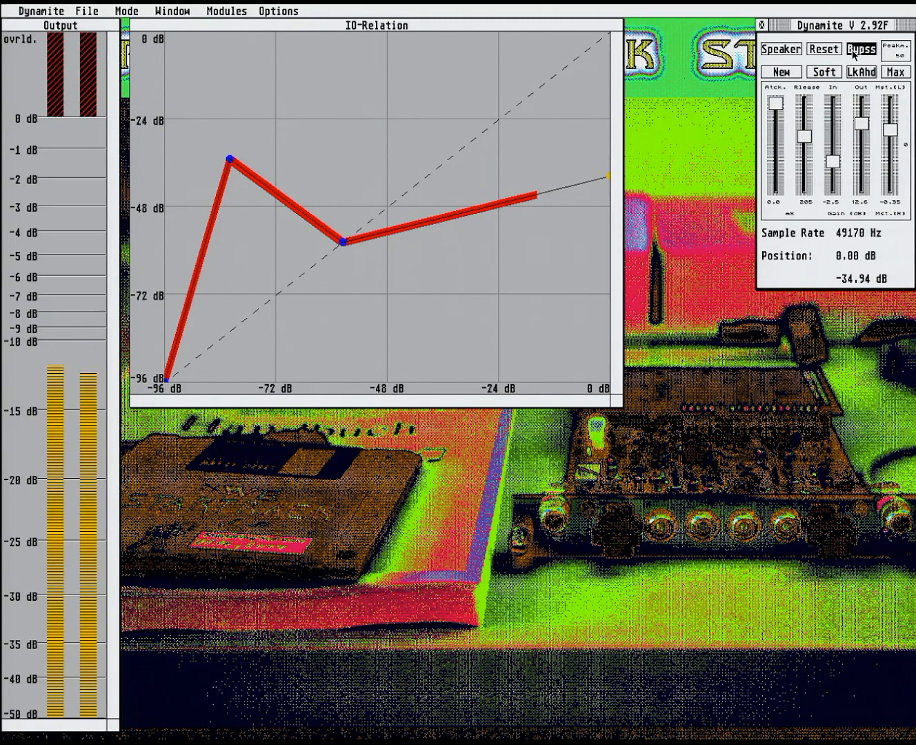
click(852, 52)
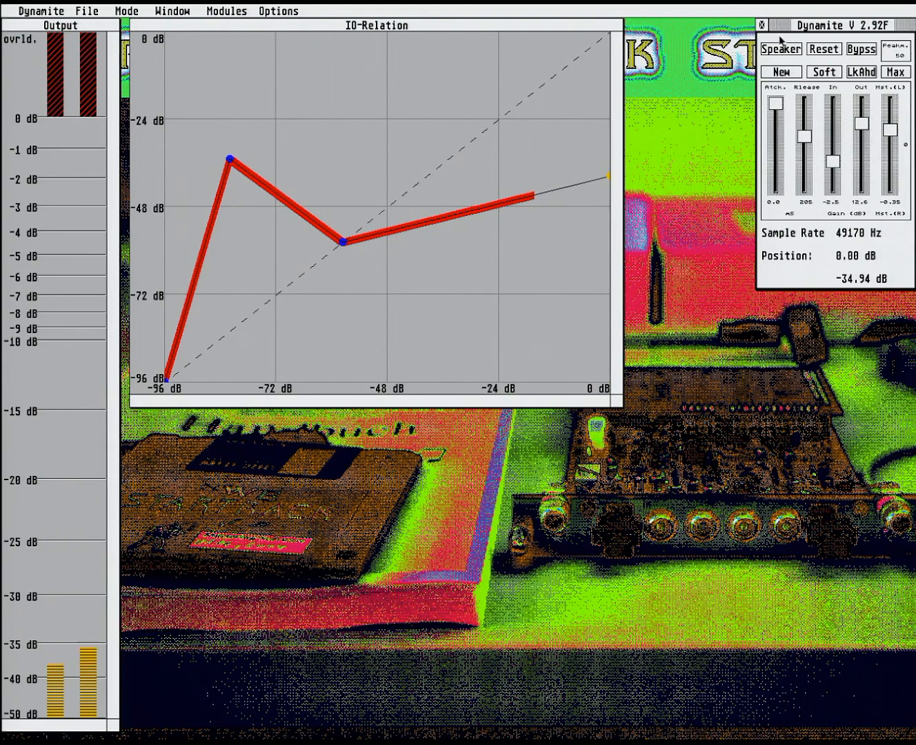
Step: Try release times of 12 ms and 324 ms, set the release to 141 ms, and lengthen the attack time
drag(799, 127, 798, 108)
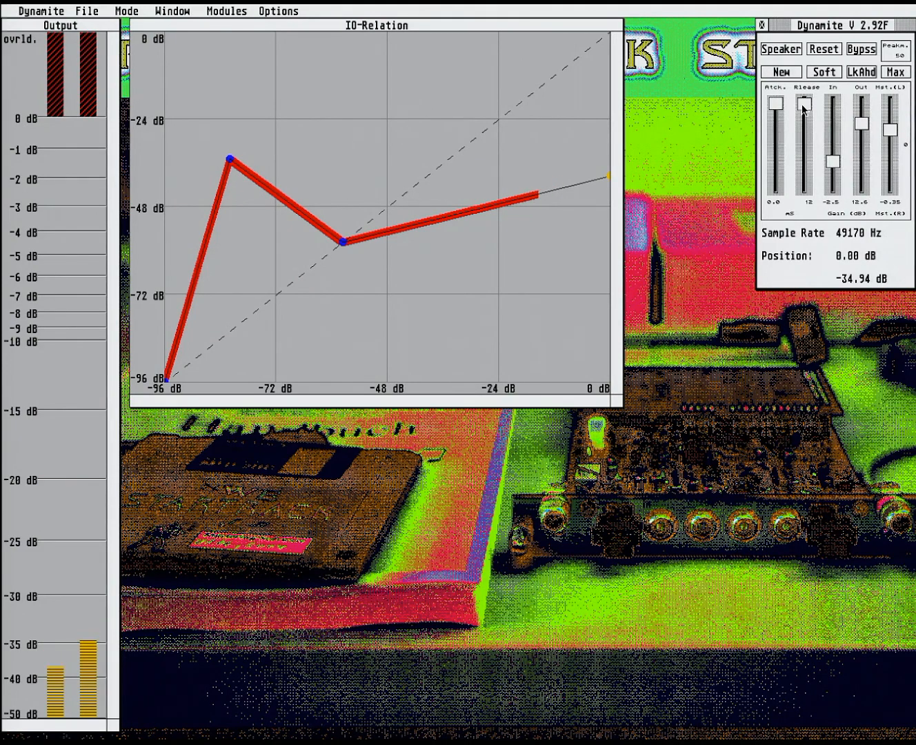
drag(803, 104, 812, 159)
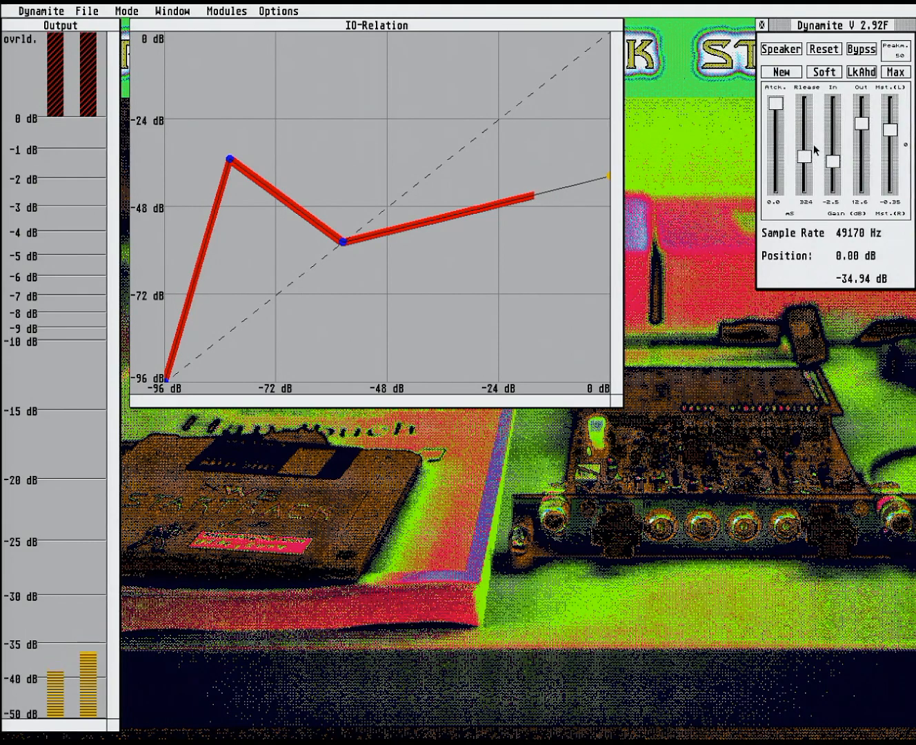
drag(802, 158, 812, 131)
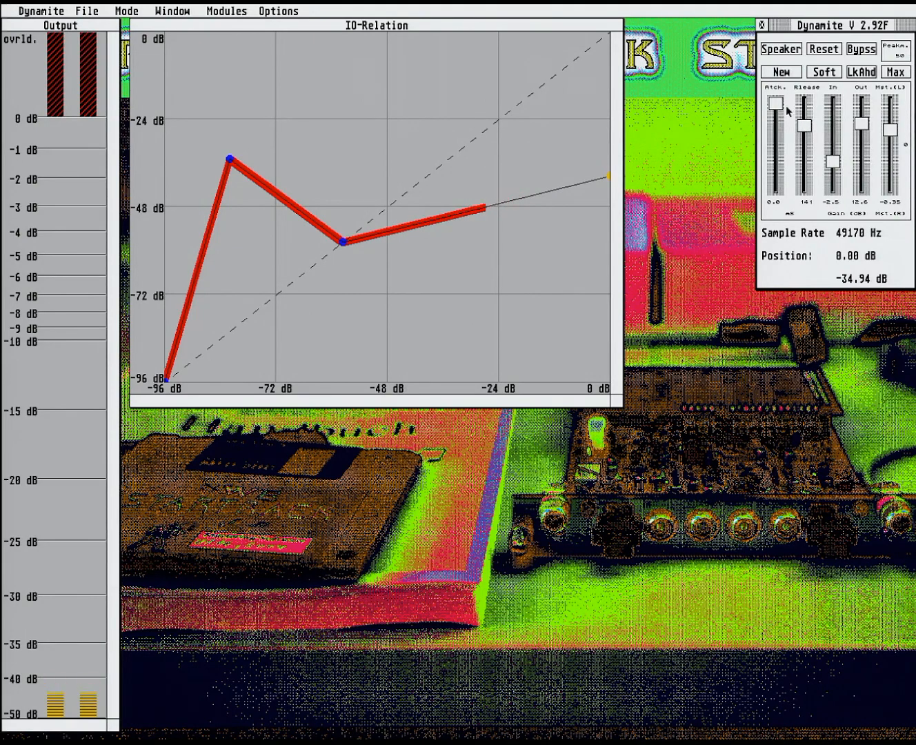
drag(775, 105, 776, 143)
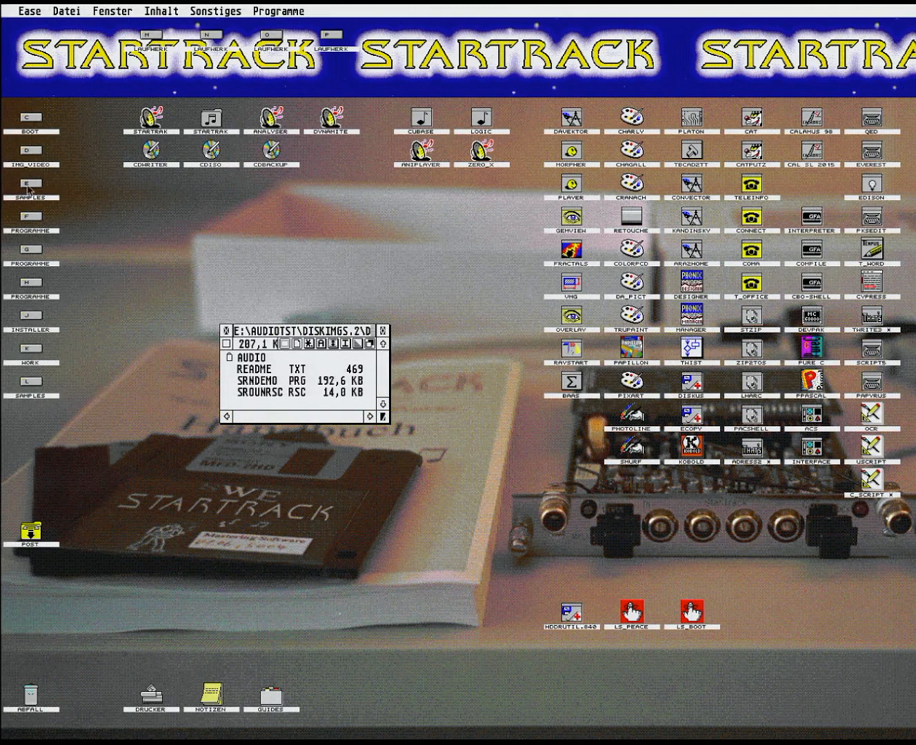
Step: Start the SRNDEMO.PRG Surround-Encoder demo, switch its help to Deutsch, and page through the introductory instructions until they close
double_click(262, 380)
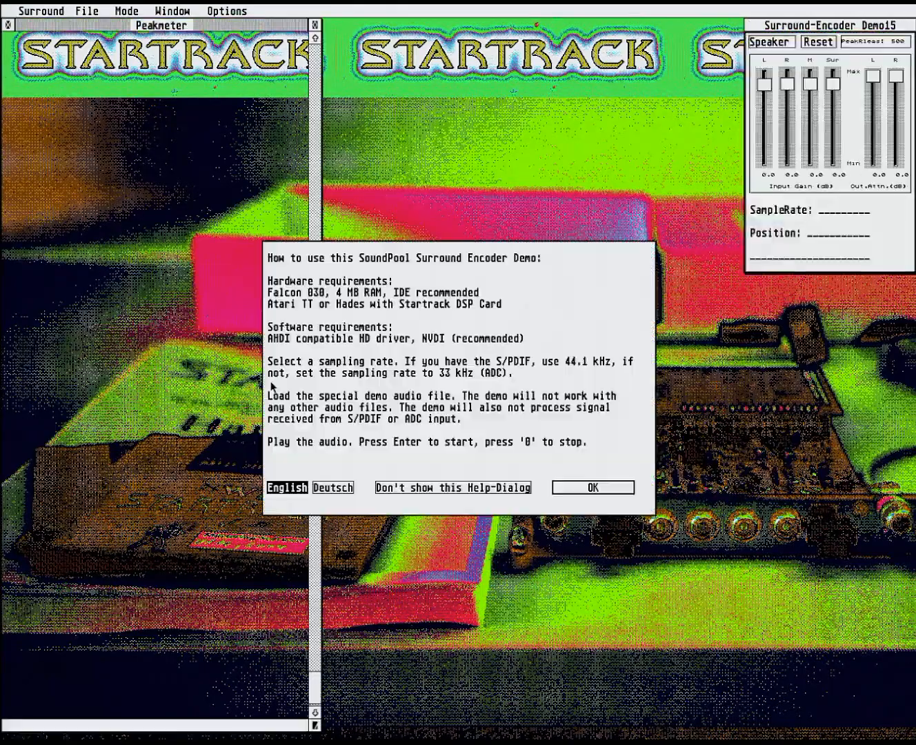
click(350, 489)
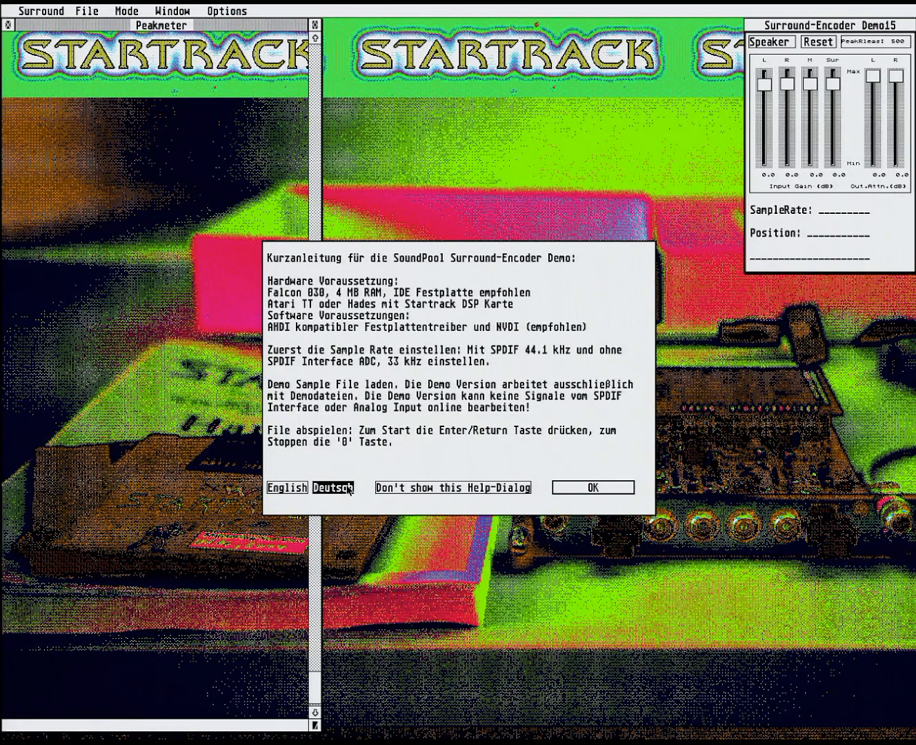
click(601, 490)
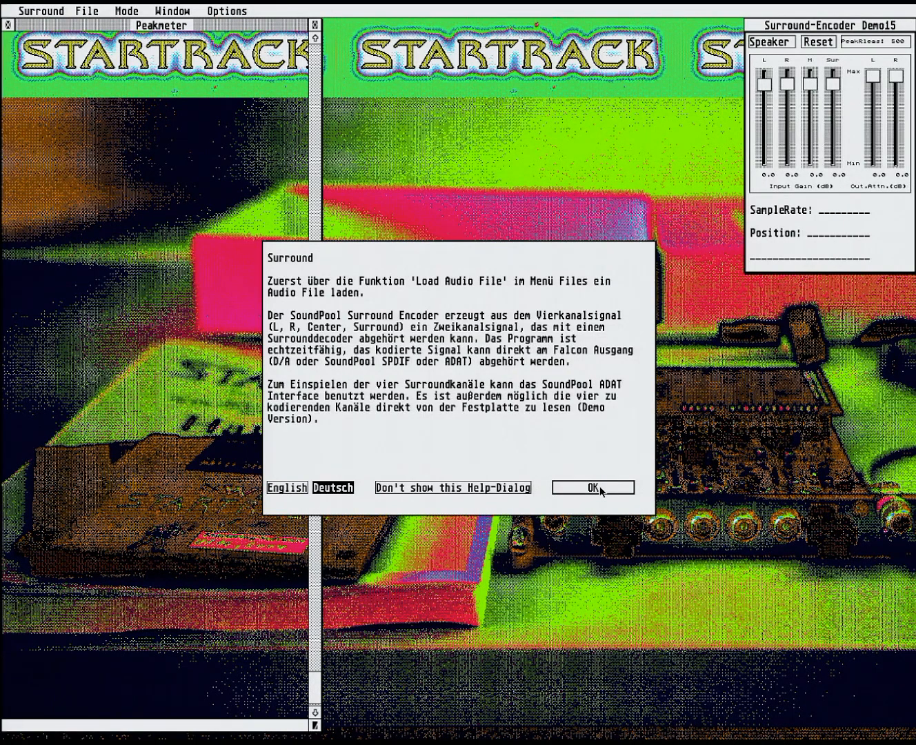
click(602, 491)
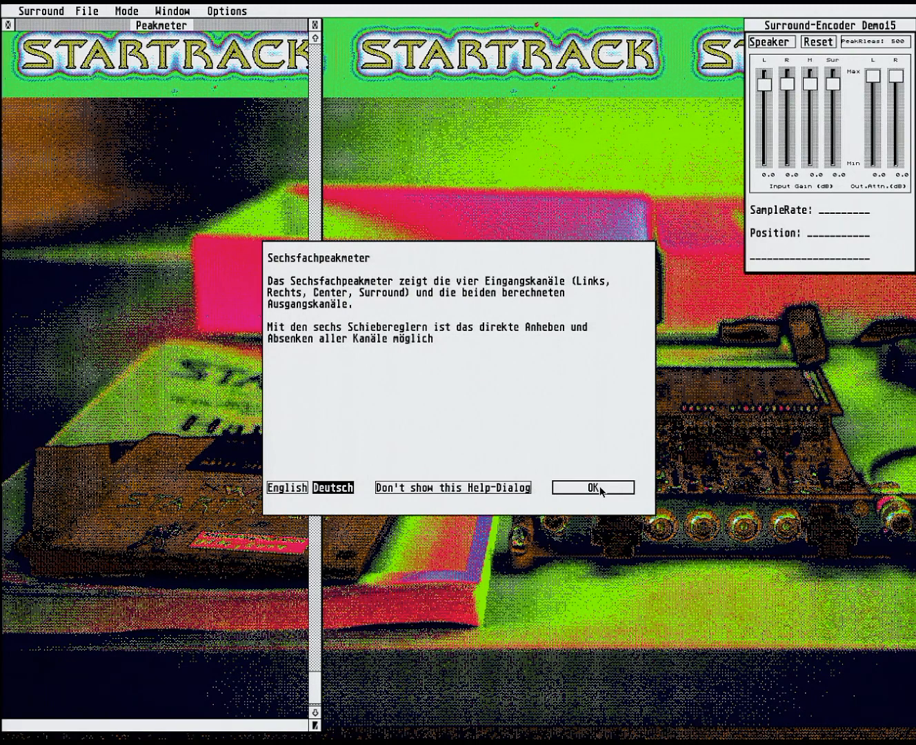
click(601, 492)
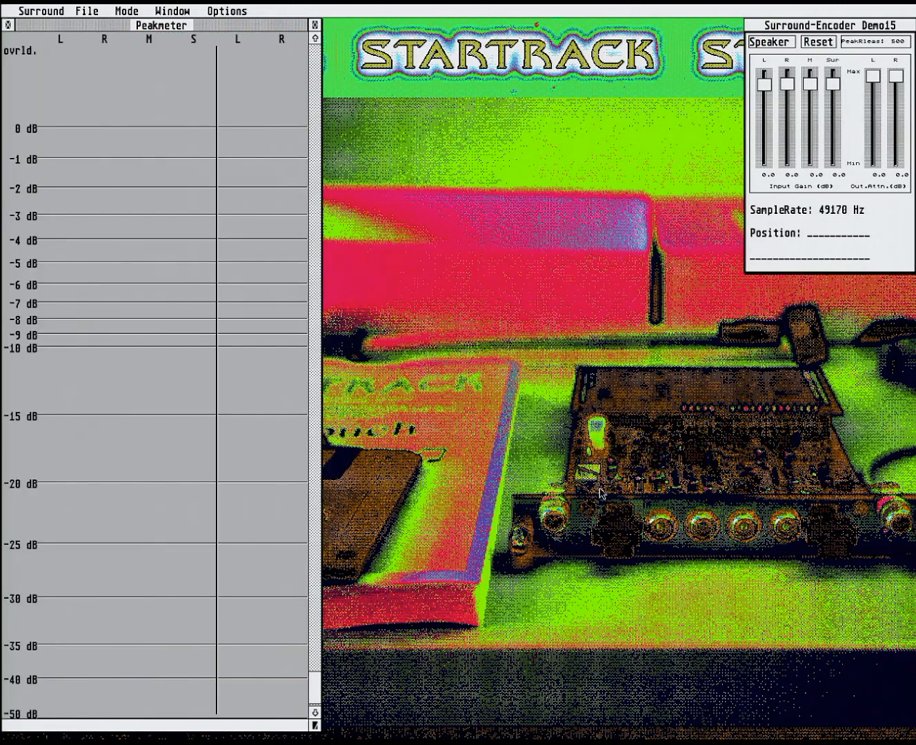
Step: Load SP_SRND2.AIF from the SURROUND\AUDIO folder and play it through the encoder
mouse_move(31, 12)
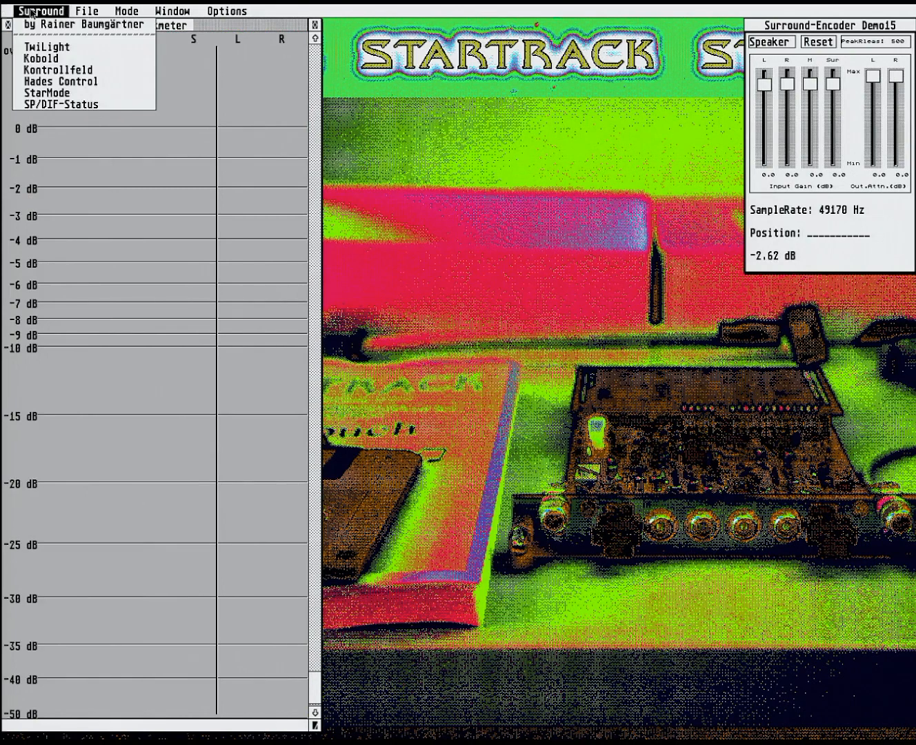
mouse_move(105, 12)
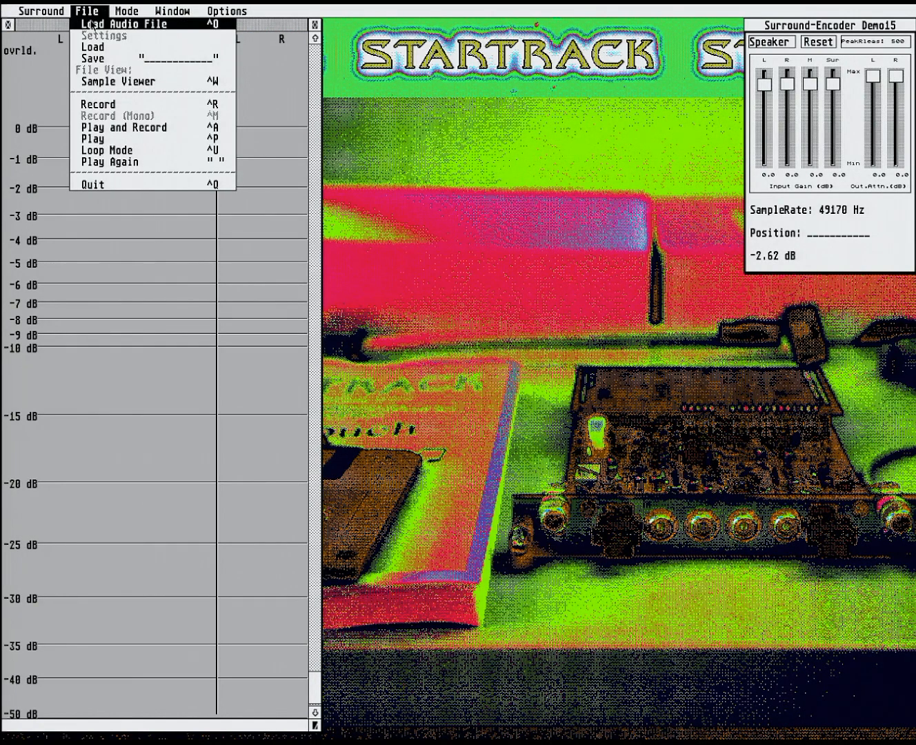
click(92, 25)
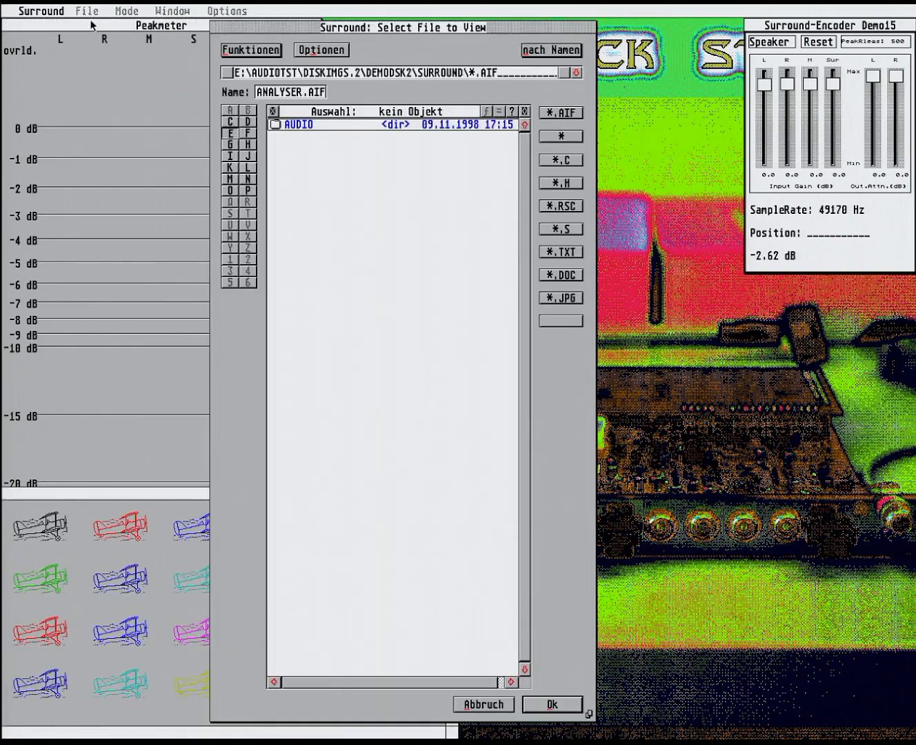
click(298, 125)
double_click(324, 125)
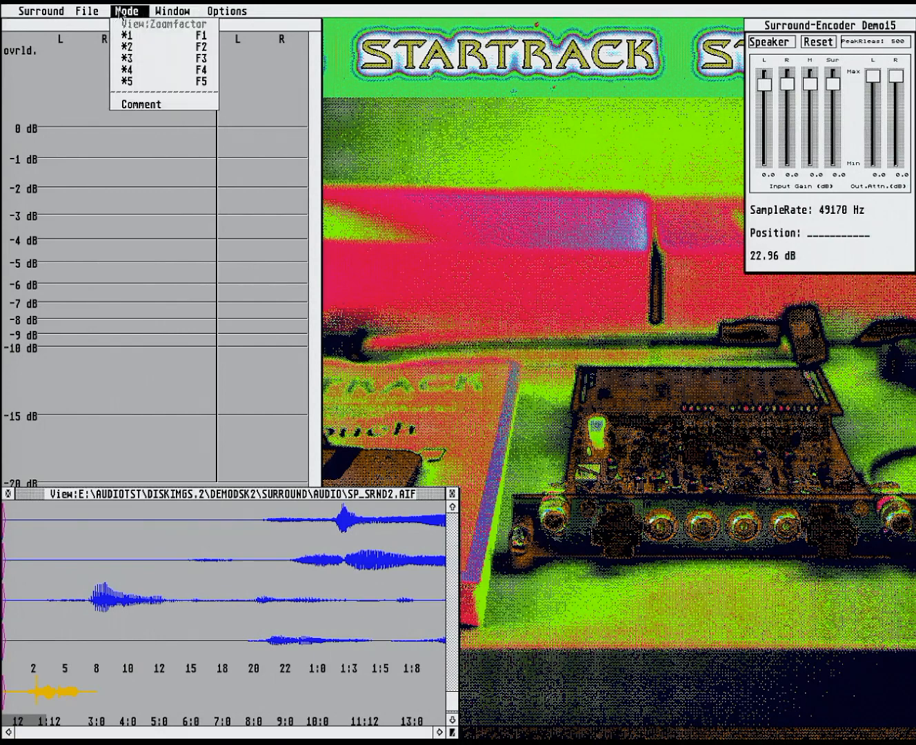
mouse_move(86, 10)
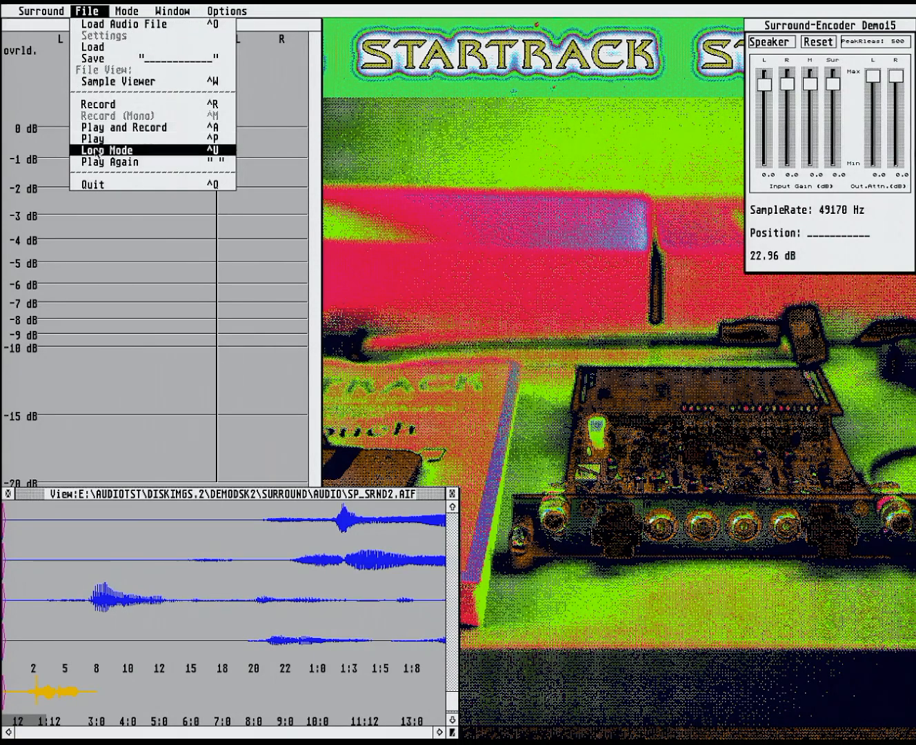
click(92, 164)
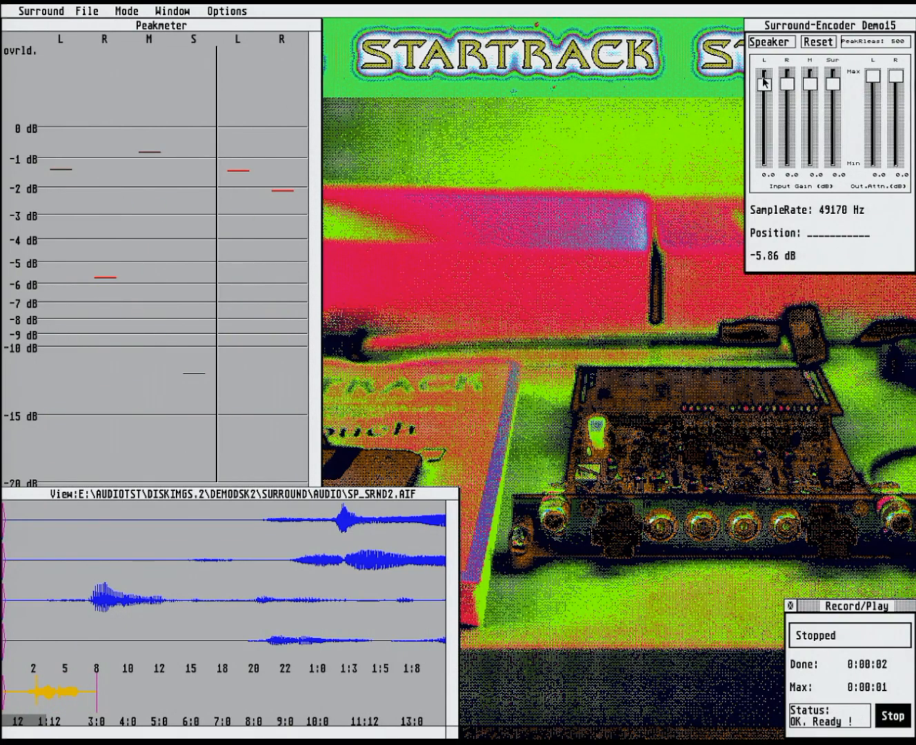
Step: Lower the left input gain to about -28.8 dB and play the surround sample again
click(776, 120)
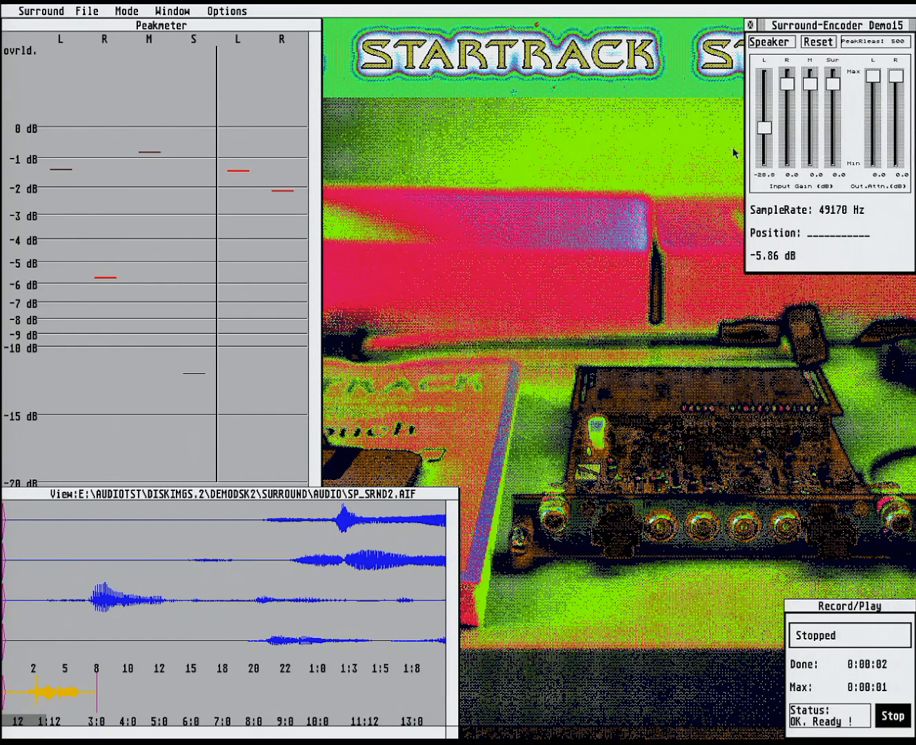
mouse_move(136, 10)
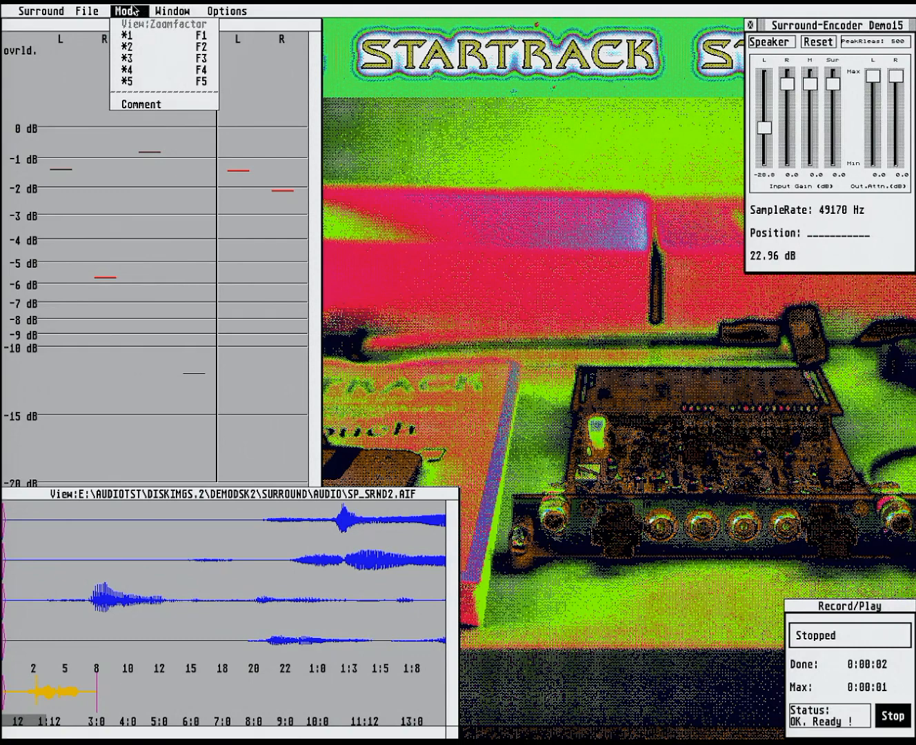
mouse_move(87, 10)
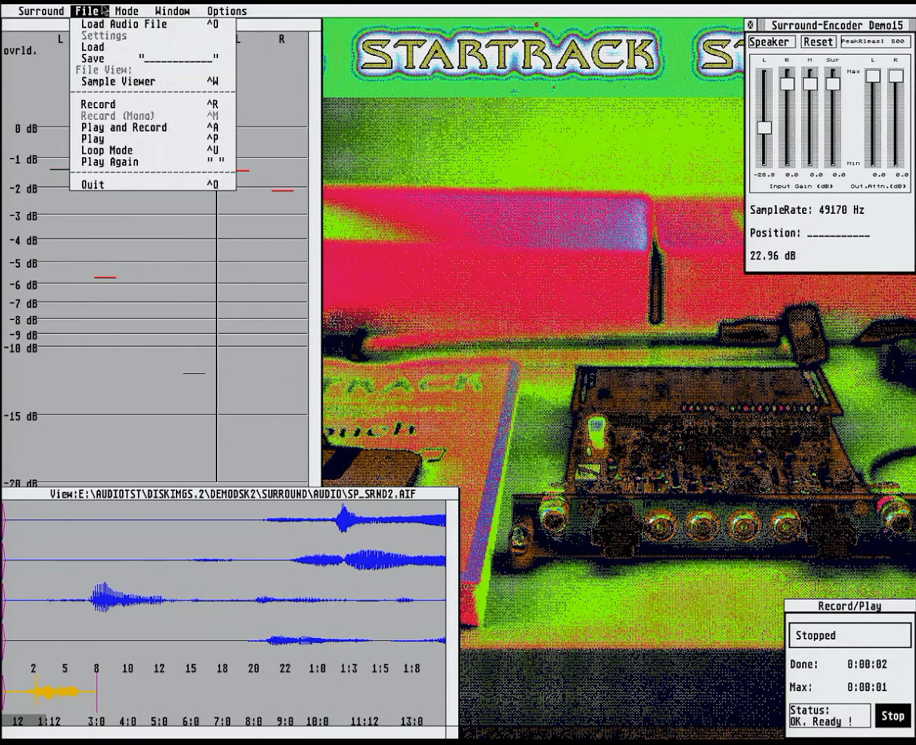
click(103, 163)
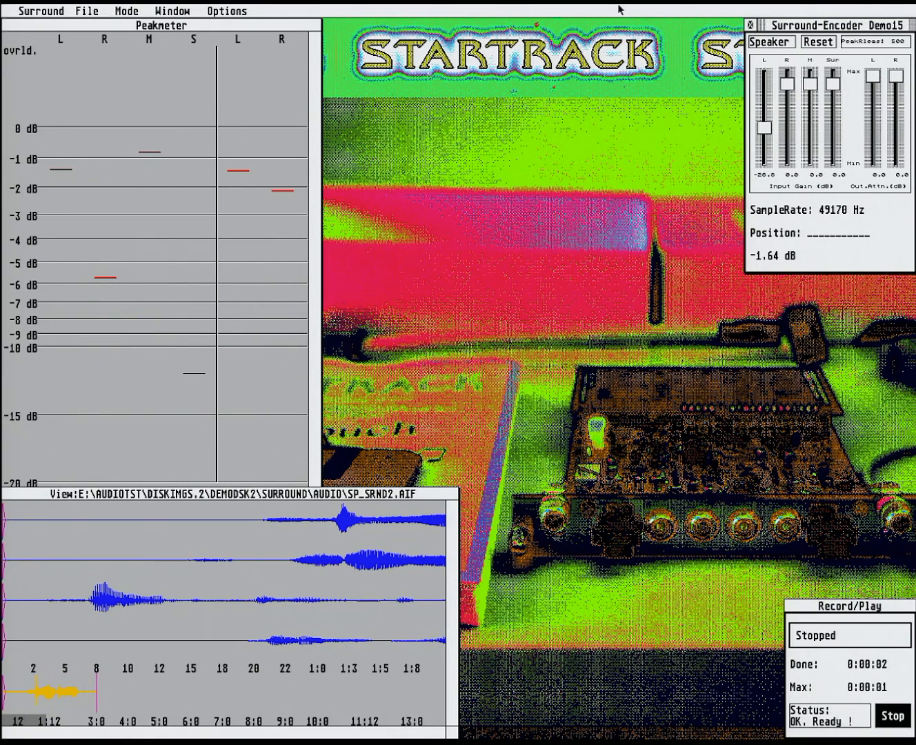
Step: Raise the left input gain to about 0.2 dB, lower the right input gain to about -31.3 dB, and replay the sample
drag(764, 133, 766, 96)
drag(794, 90, 794, 138)
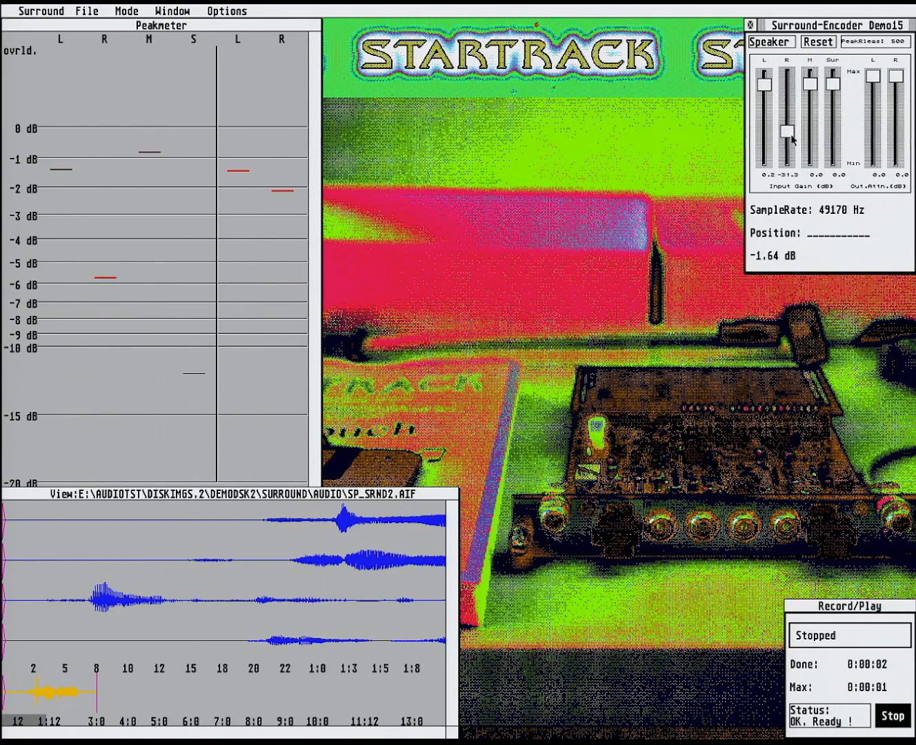
key(space)
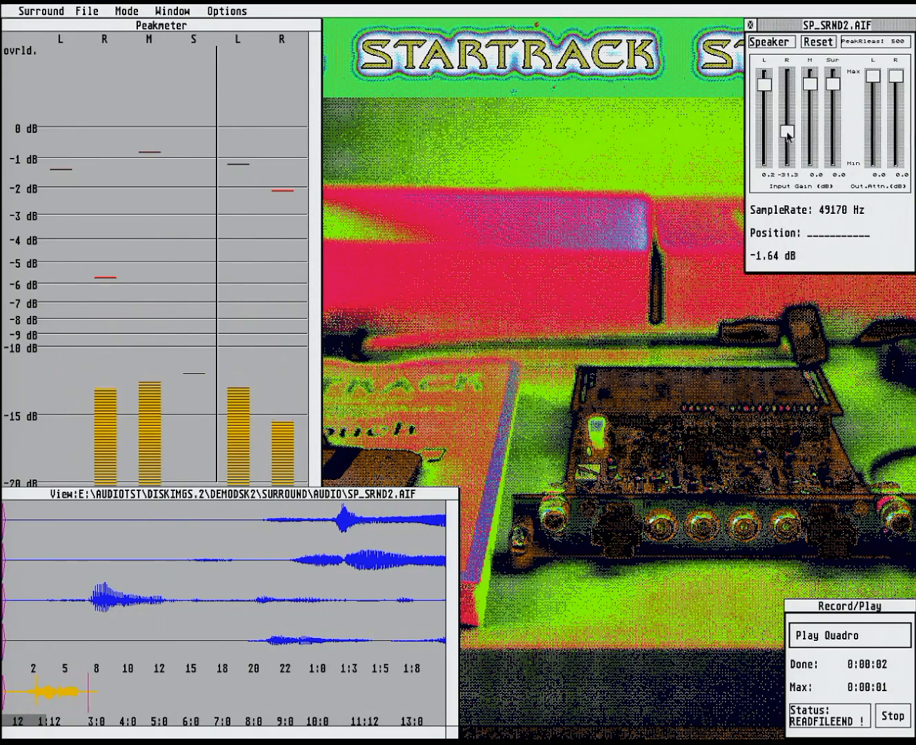
Step: Raise the right input gain to about -0.7 dB, lower the M input gain to about -34.2 dB, and replay the sample
drag(789, 134, 785, 92)
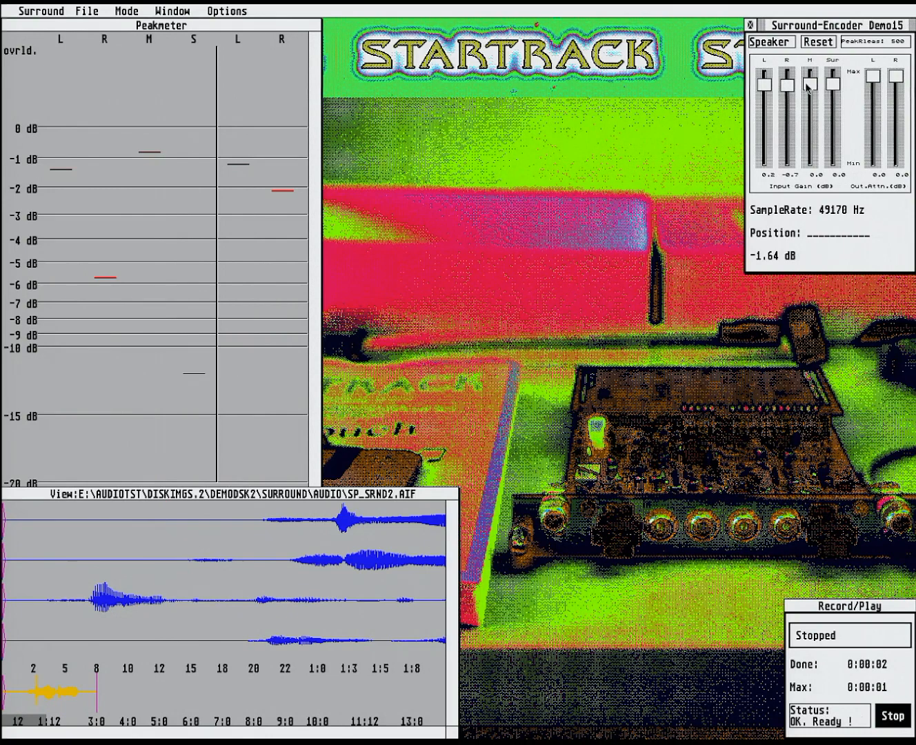
drag(811, 90, 831, 143)
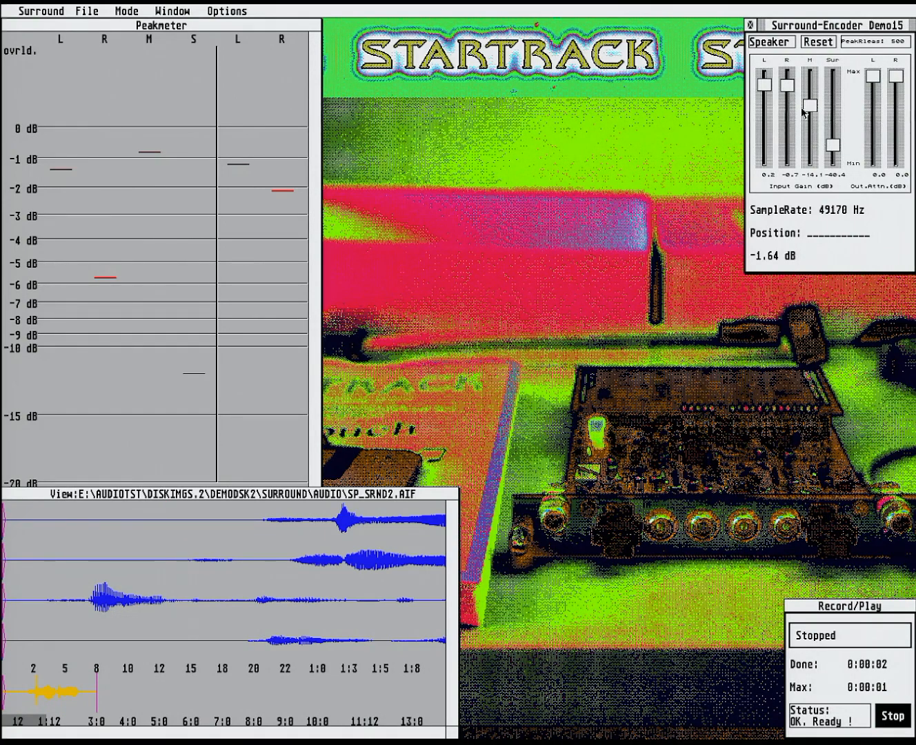
drag(813, 109, 832, 85)
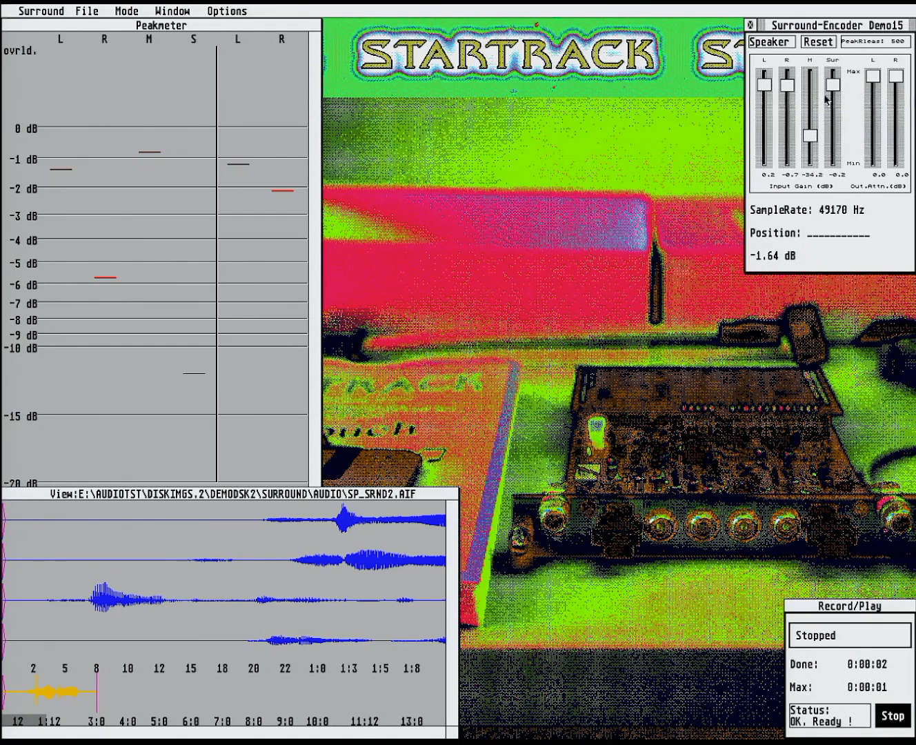
key(space)
Step: Raise the M input gain to about -1.7 dB, lower the surround input gain to about -37.6 dB, and replay the sample
drag(811, 132, 805, 97)
drag(831, 87, 839, 143)
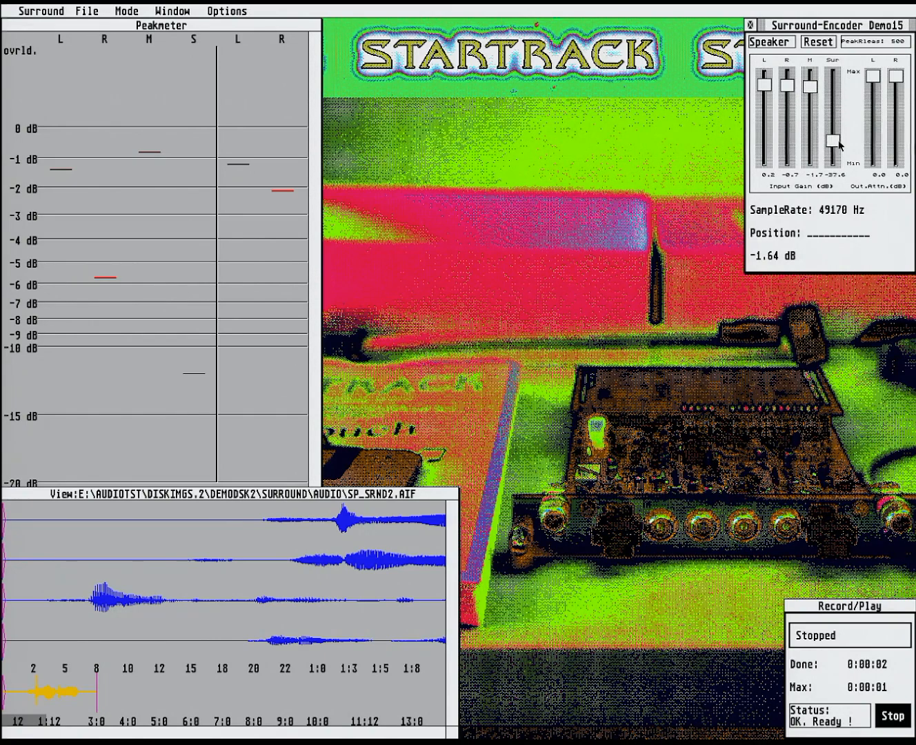
key(ctrl+p)
Step: Raise the surround input gain to about -2.1 dB, set the left output attenuation to about -19.7 dB, and replay the sample
drag(837, 145, 835, 86)
drag(875, 80, 882, 113)
key(ctrl+p)
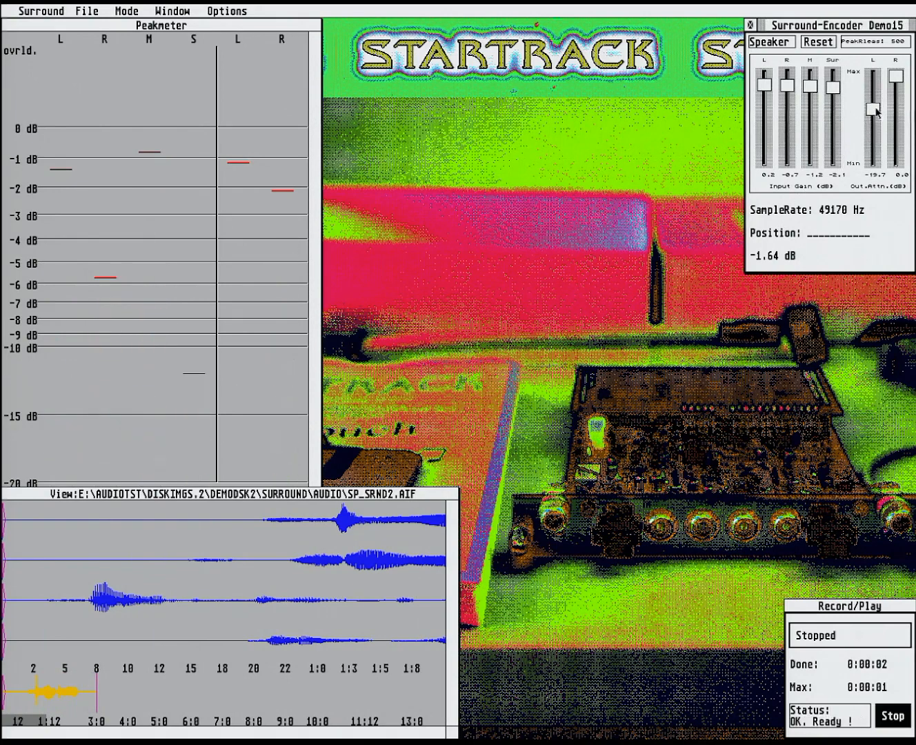
Step: Set the left output to about -1.7 dB, audition the right output at -29.1 dB, and replay with it at about -3.4 dB
drag(875, 108, 899, 124)
key(ctrl+p)
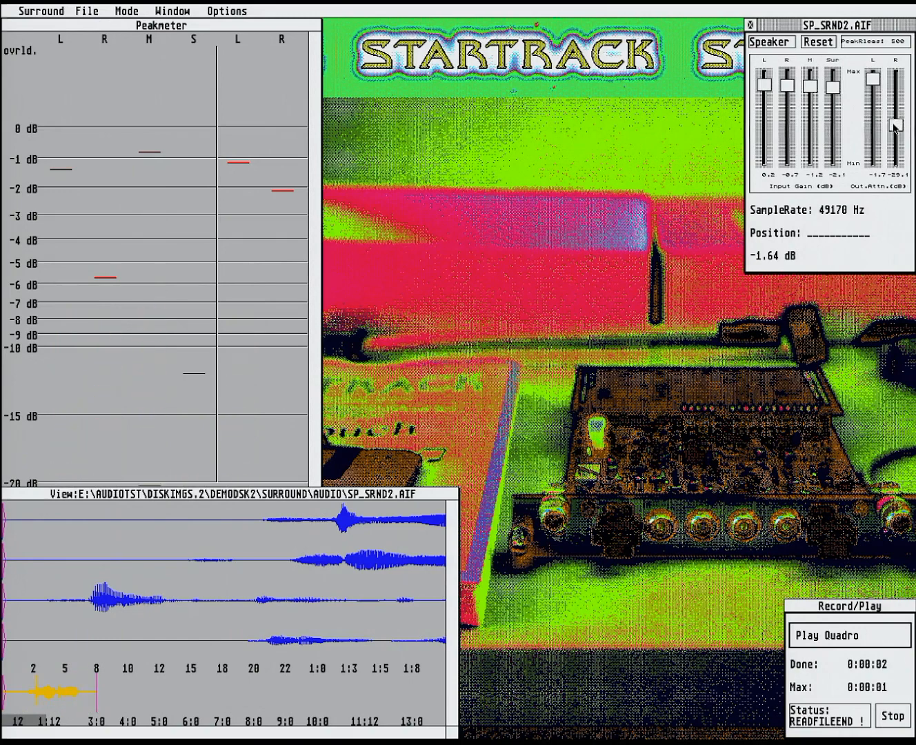
drag(899, 117, 901, 85)
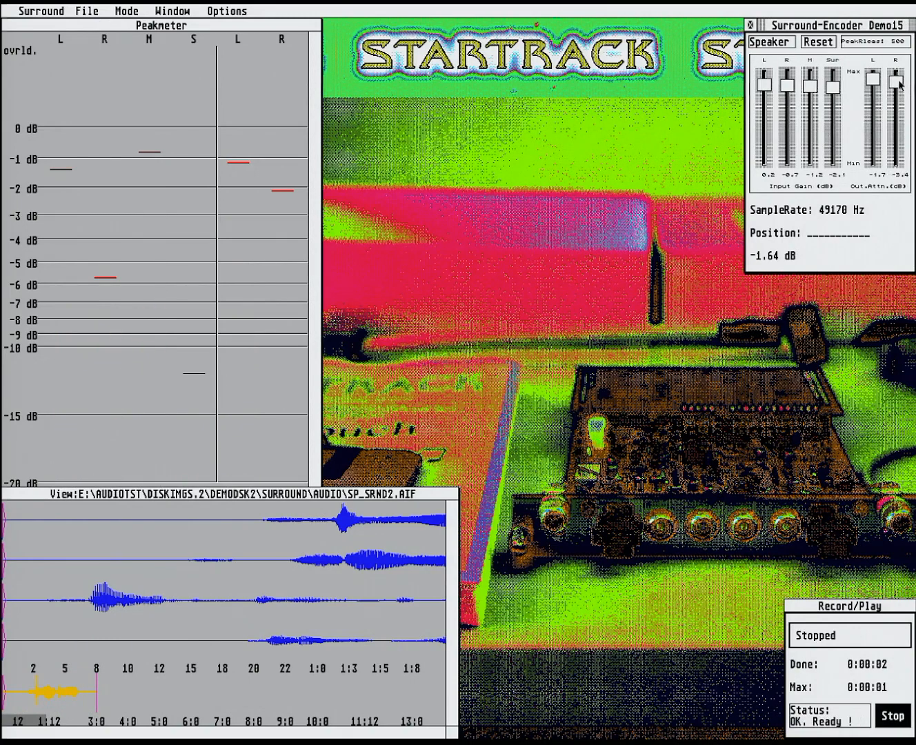
key(ctrl+p)
Step: View the Surround-Encoder's program information and close it
mouse_move(60, 12)
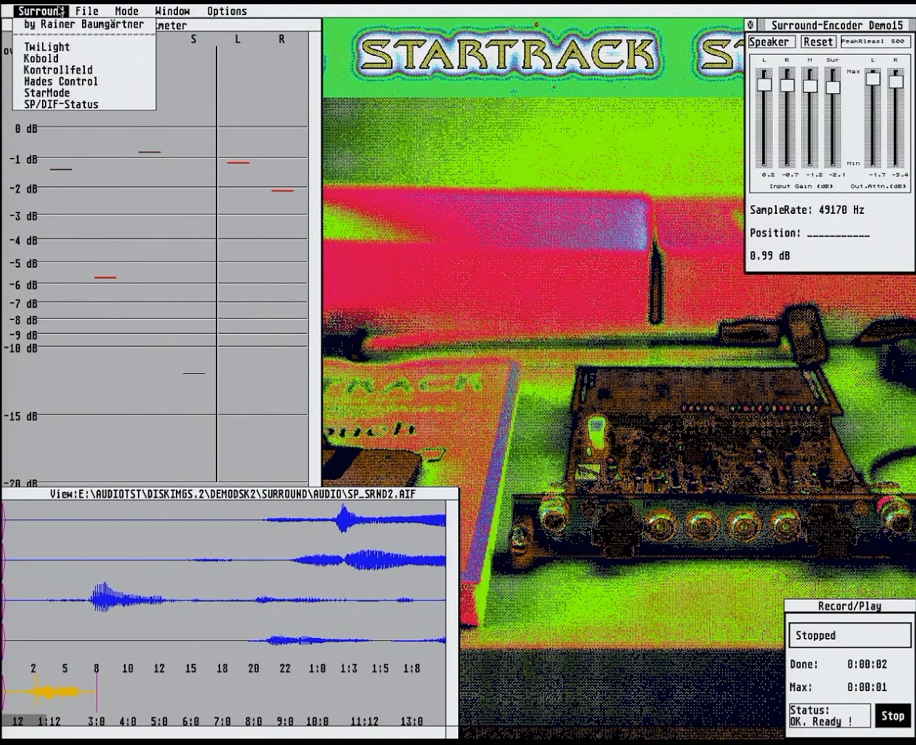
click(64, 34)
click(60, 25)
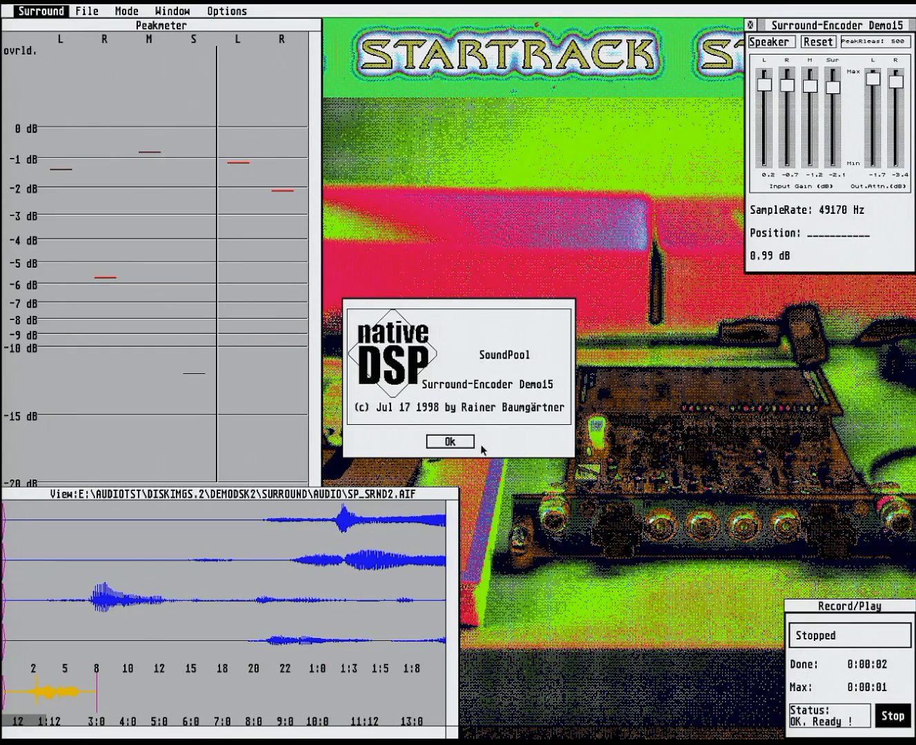
click(455, 443)
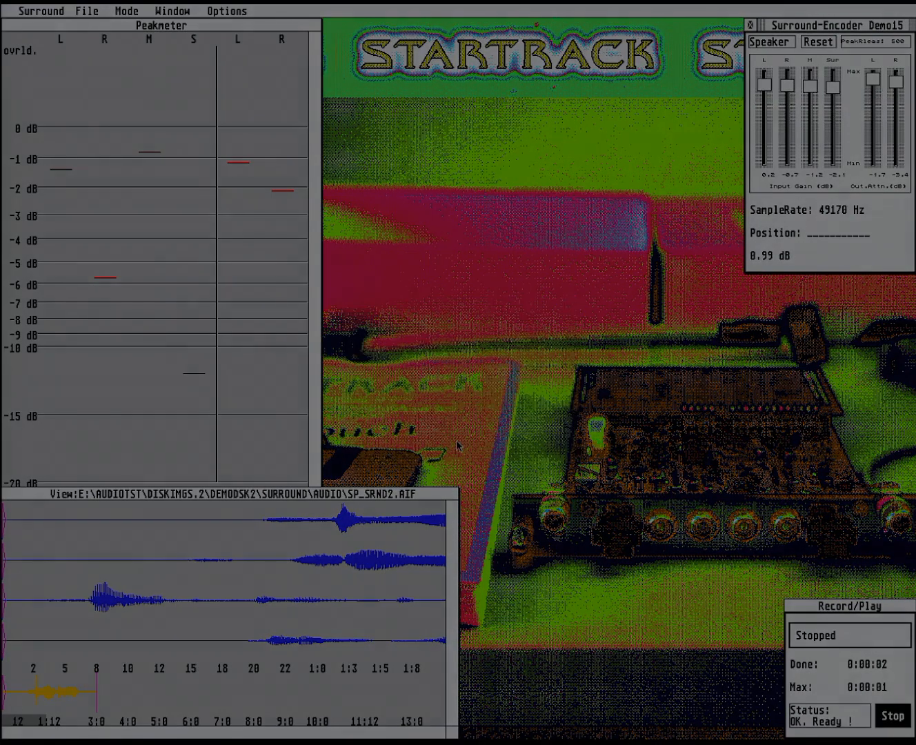